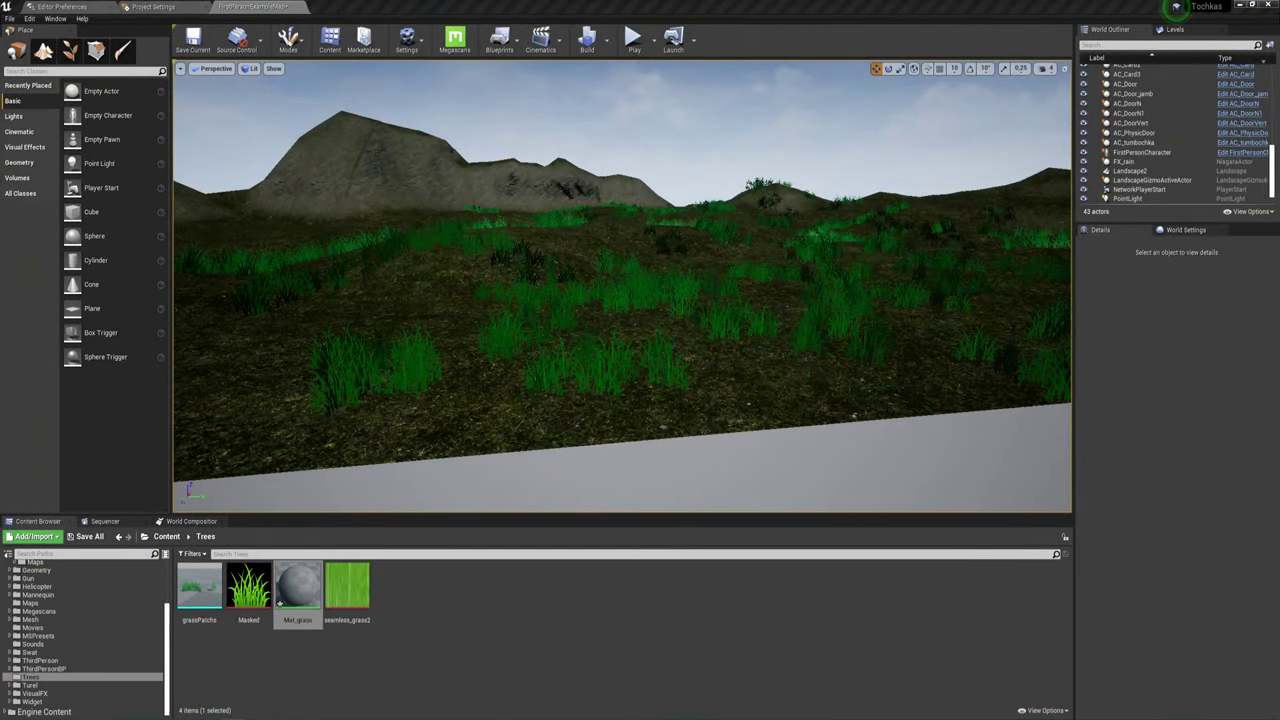
# Play-test the level briefly to look at the current grassy landscape.
pyautogui.moveTo(721, 372); pyautogui.dragTo(721, 372, button='right')
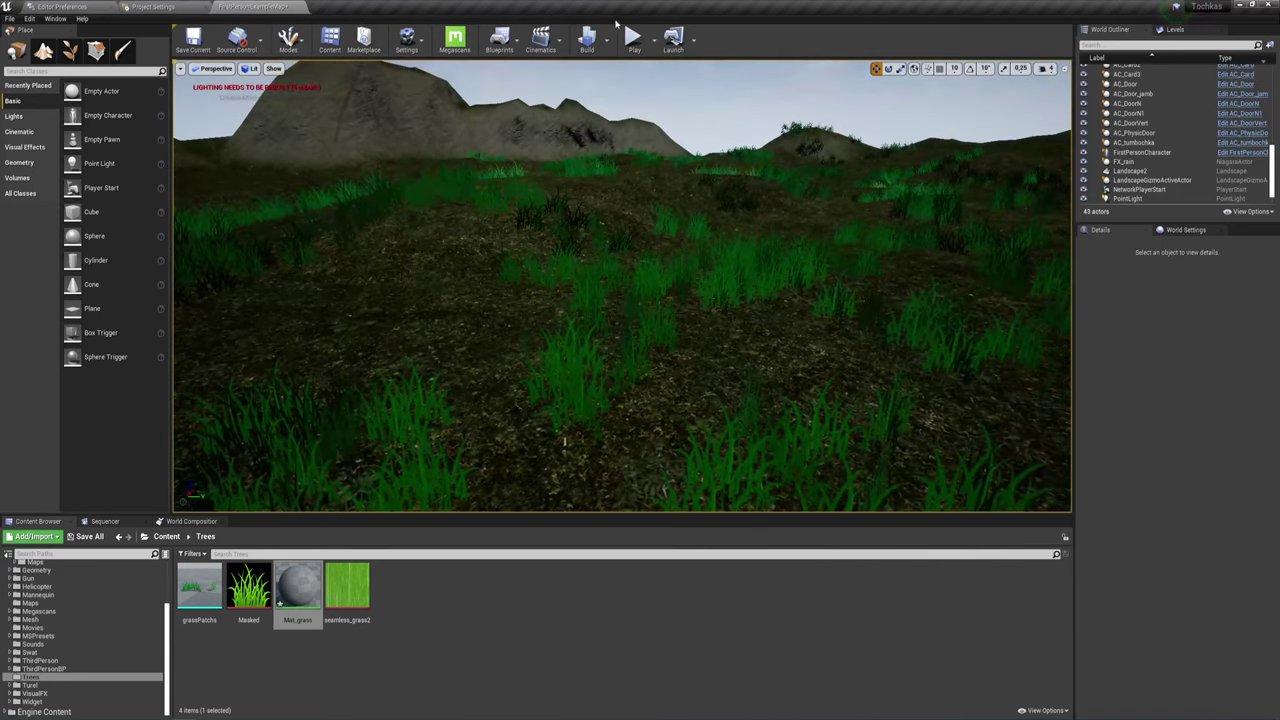
pyautogui.click(635, 40)
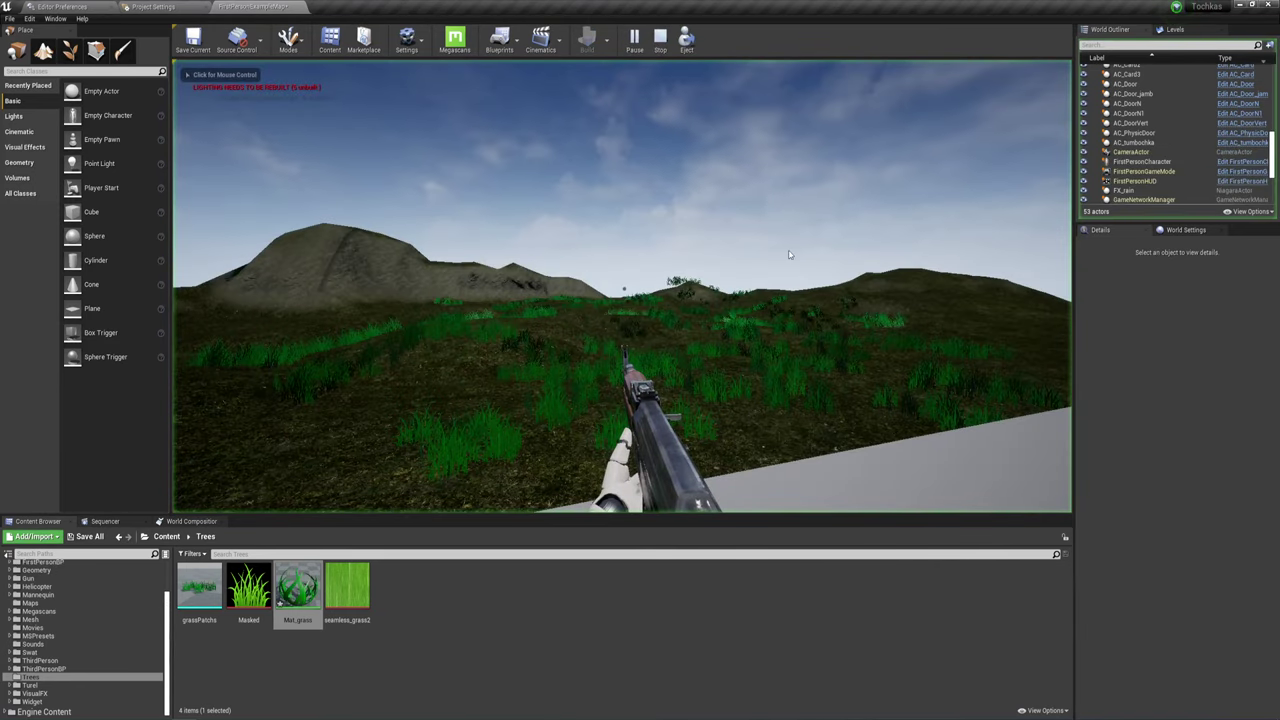
pyautogui.click(719, 313)
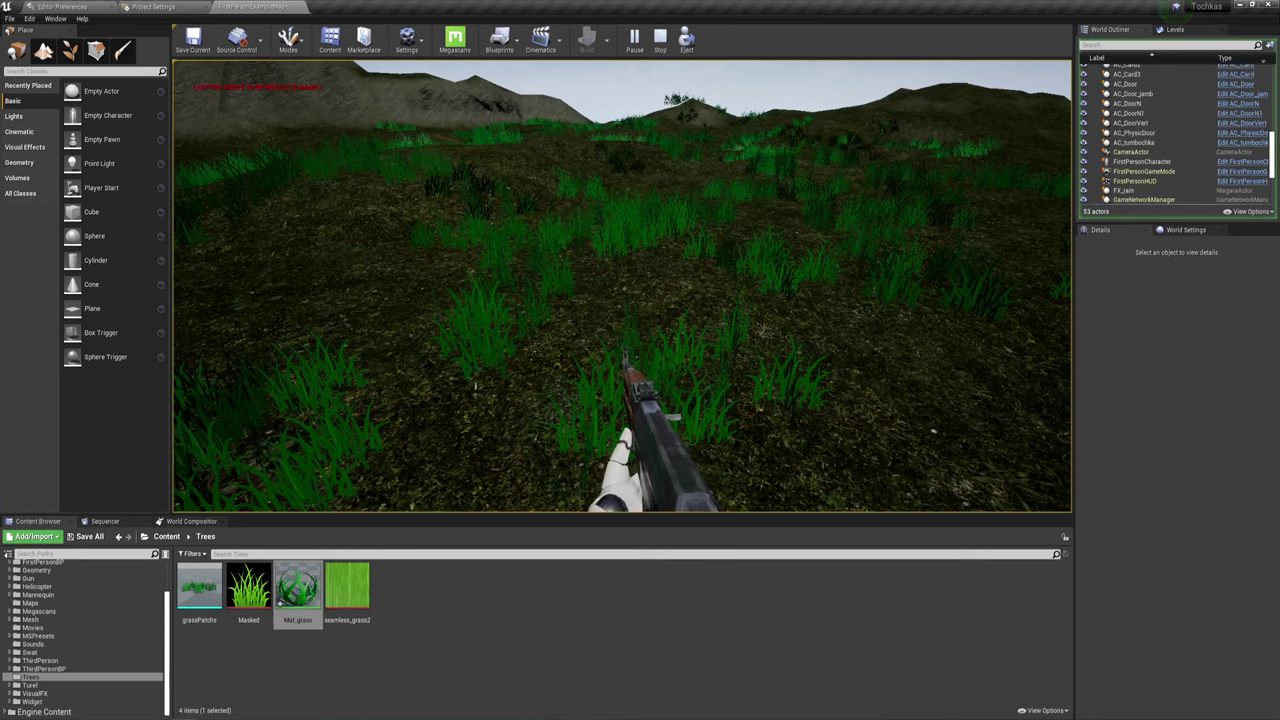
pyautogui.press('Escape')
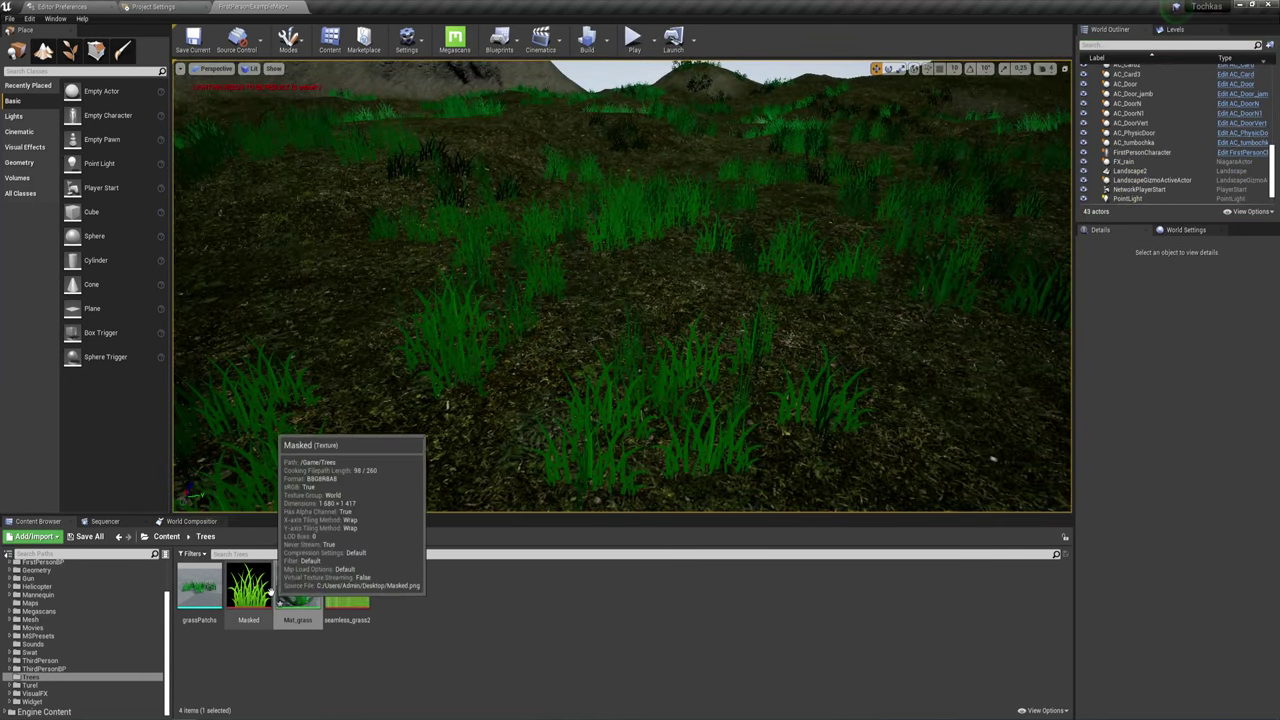
# Open Mat_grass and connect a new SimpleGrassWind node to World Position Offset.
pyautogui.doubleClick(289, 586)
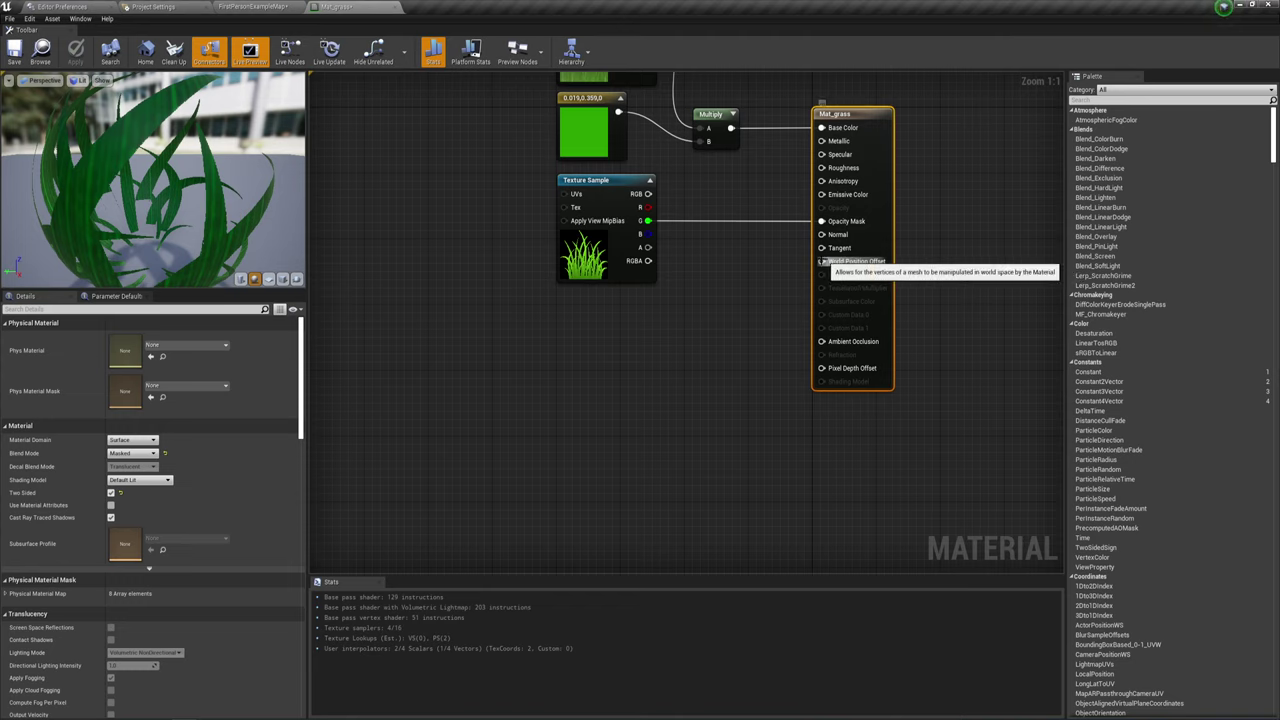
pyautogui.moveTo(822, 262)
pyautogui.mouseDown()
pyautogui.moveTo(825, 287)
pyautogui.moveTo(656, 373)
pyautogui.mouseUp()
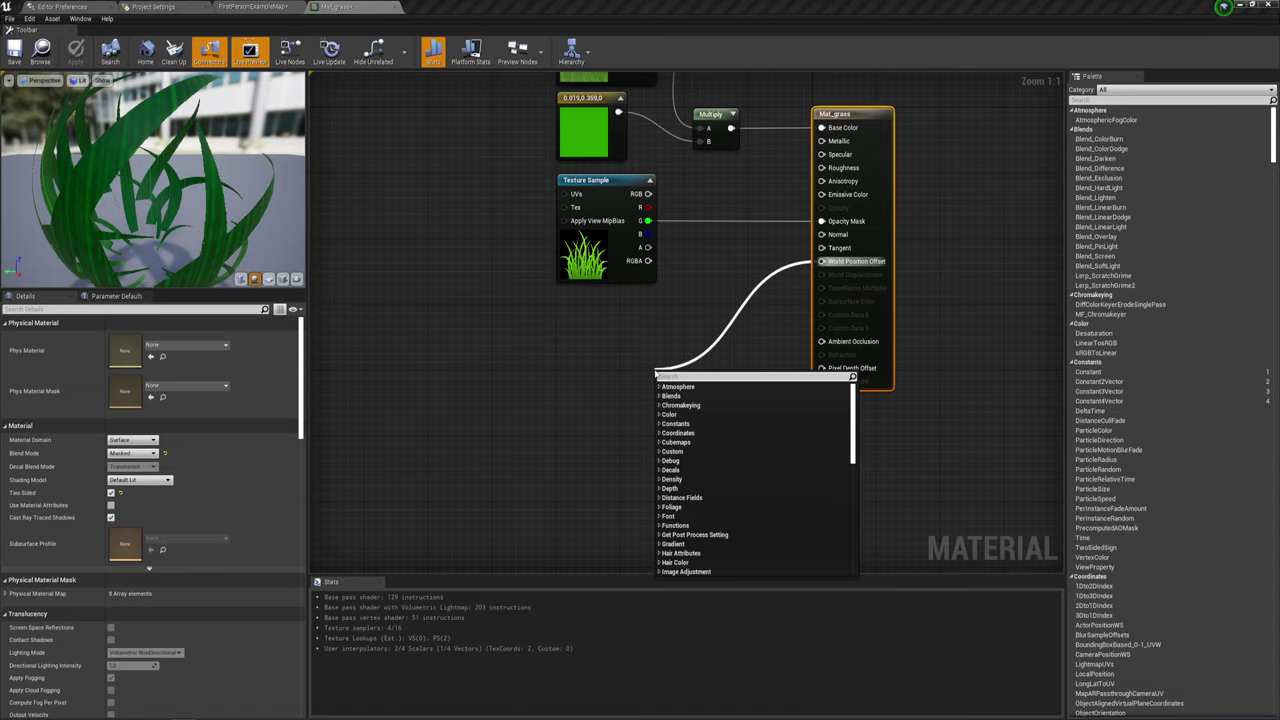
pyautogui.write('w')
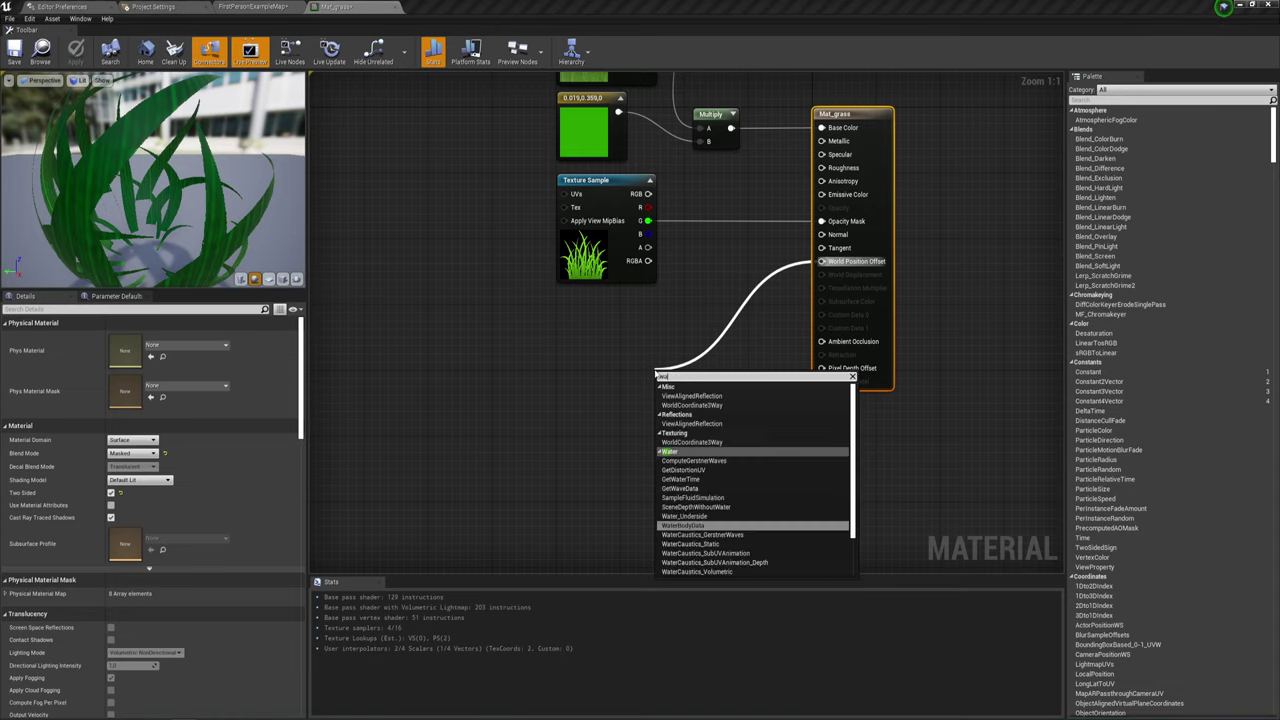
pyautogui.write('i')
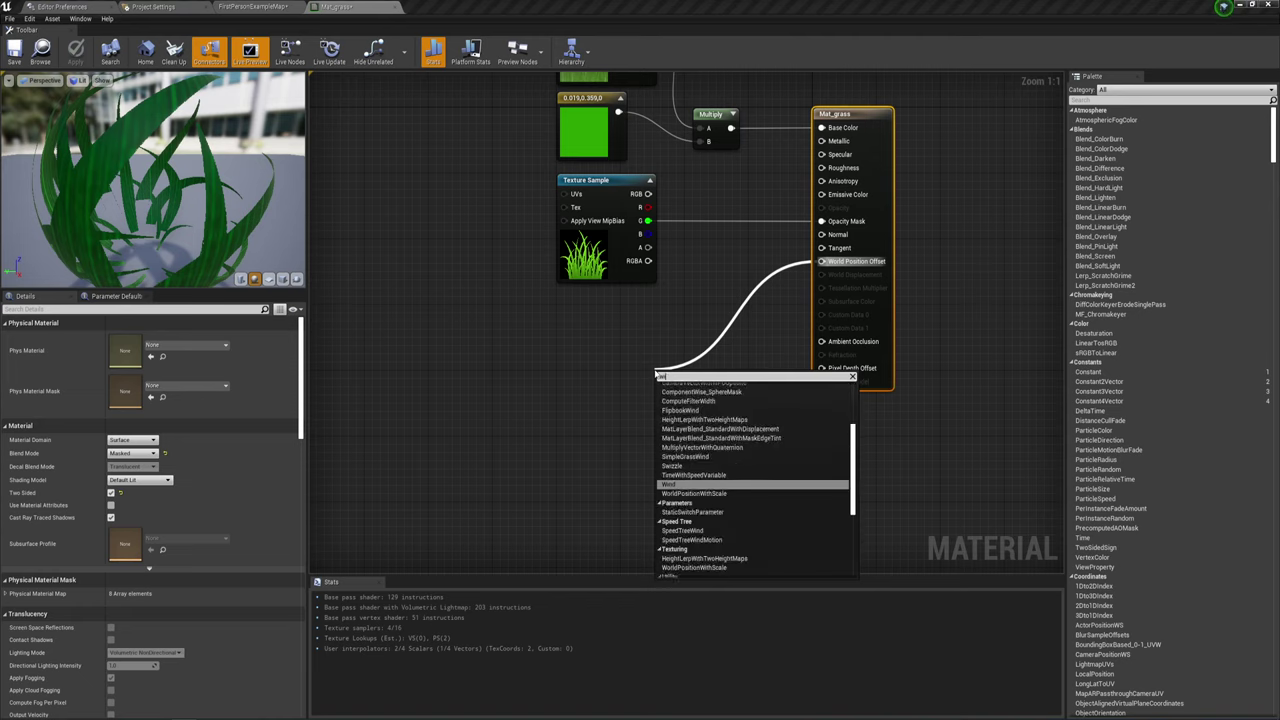
pyautogui.write('nd')
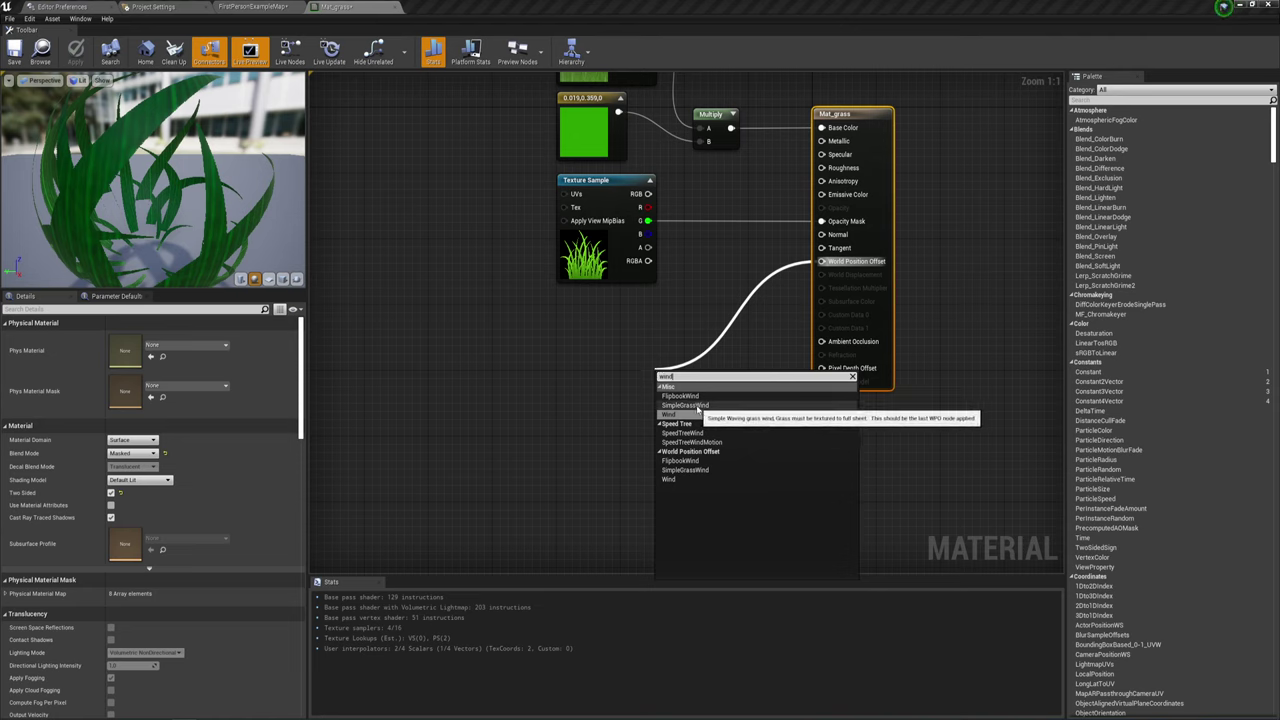
pyautogui.click(697, 405)
pyautogui.moveTo(649, 460); pyautogui.dragTo(754, 455, button='right')
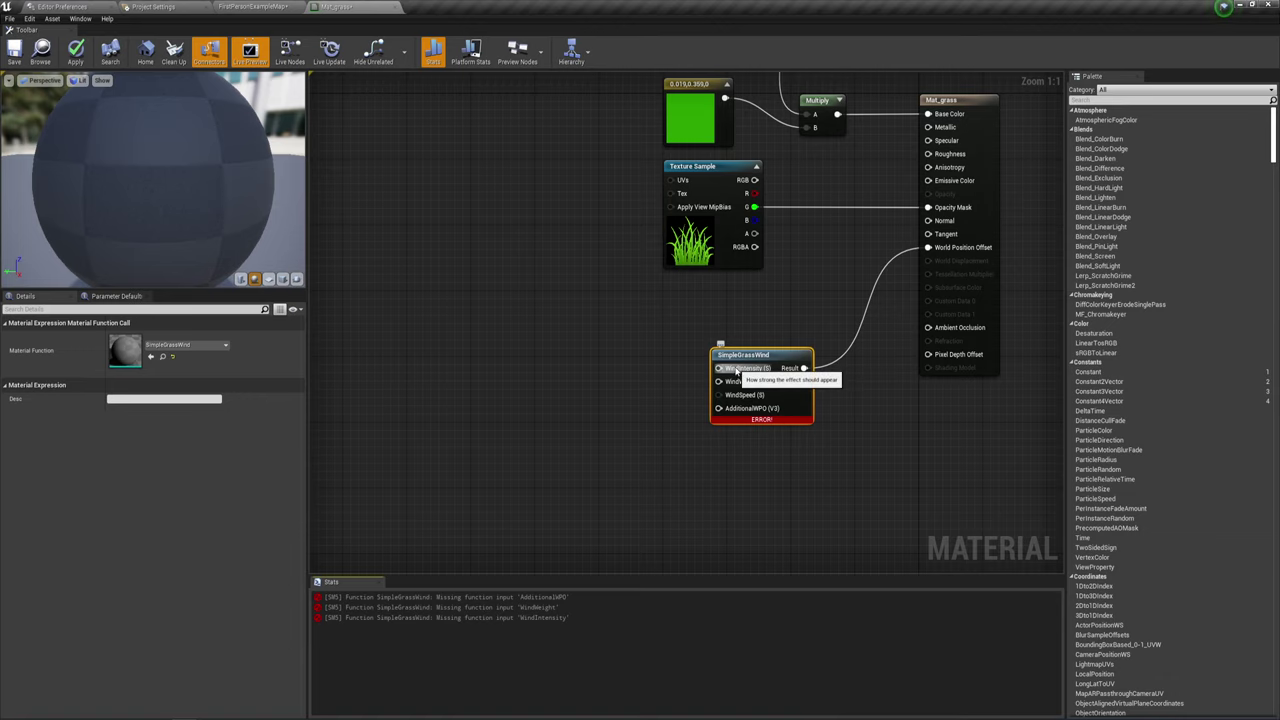
# Add a Vertex Color node above SimpleGrassWind and wire one of its channels into WindIntensity.
pyautogui.rightClick(563, 350)
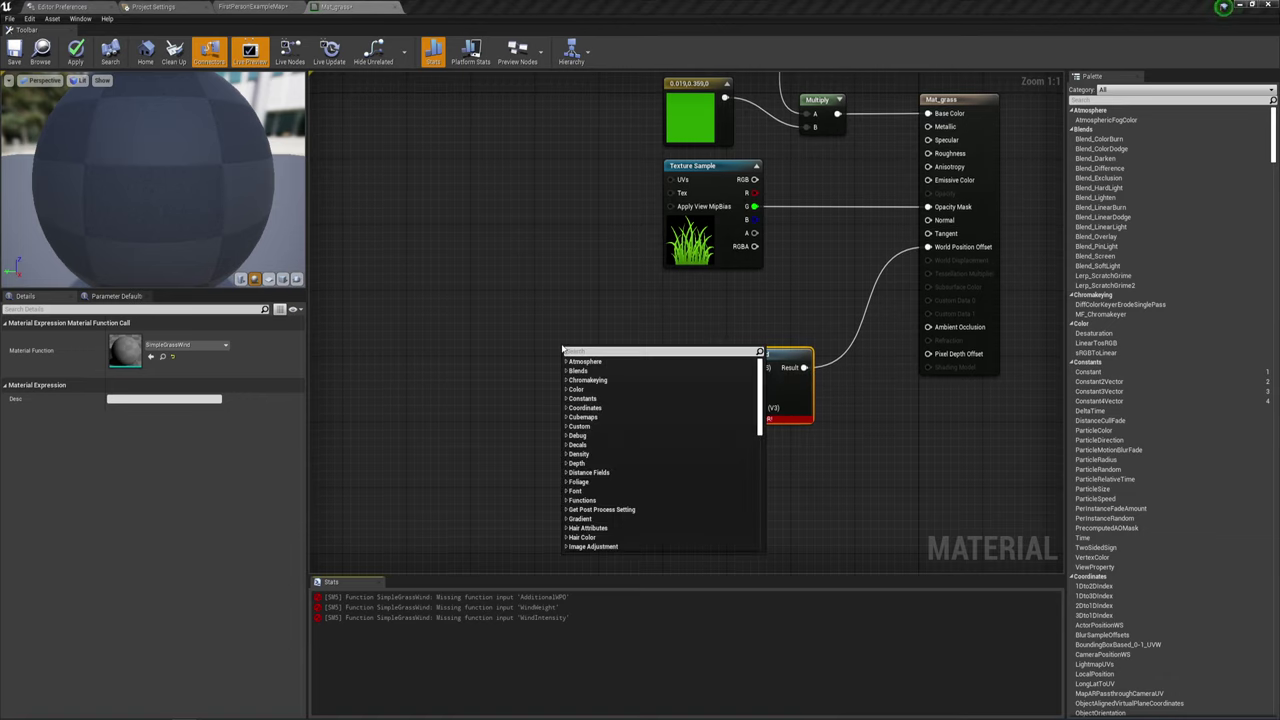
pyautogui.write('er')
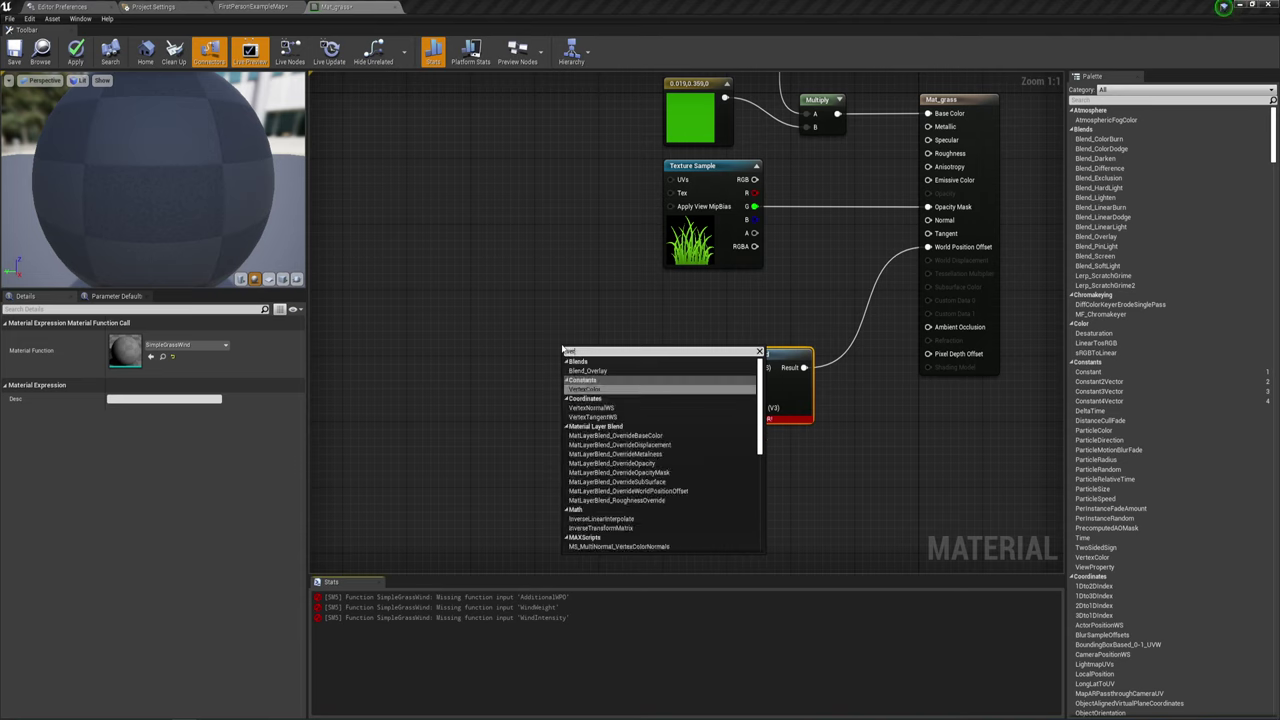
pyautogui.click(592, 390)
pyautogui.moveTo(586, 348); pyautogui.dragTo(586, 295)
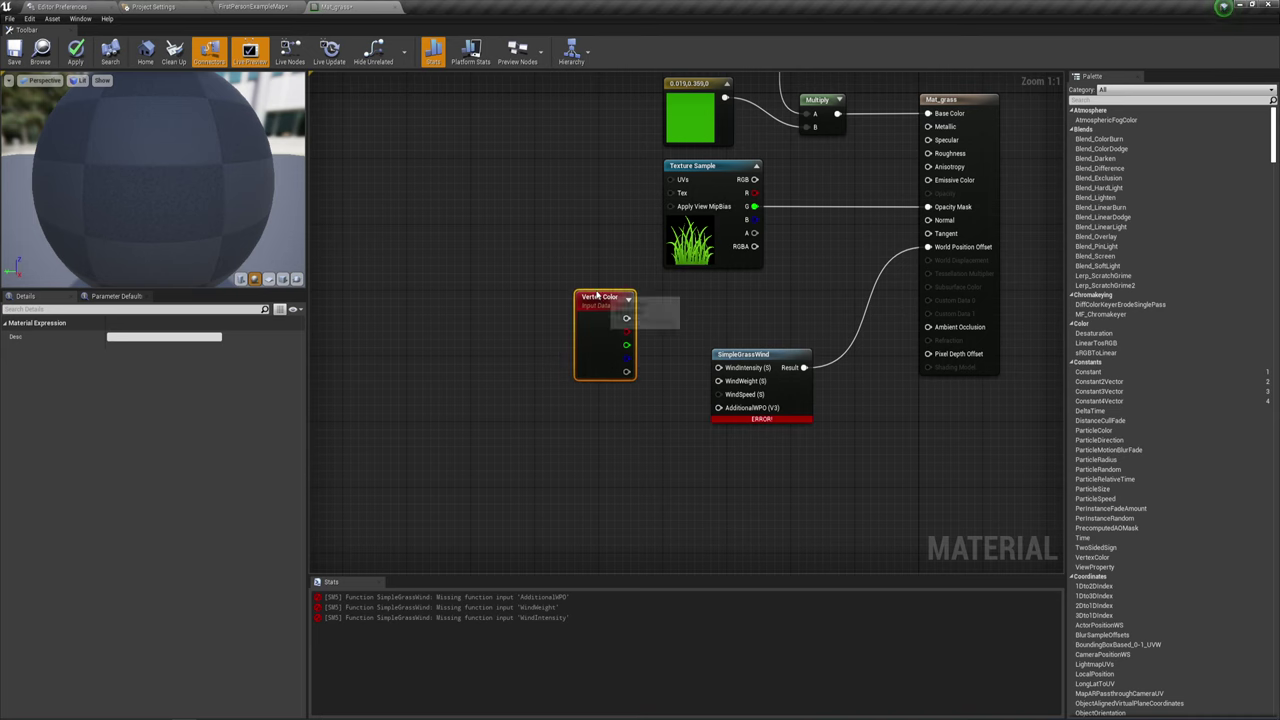
pyautogui.moveTo(626, 330); pyautogui.dragTo(566, 314, button='right')
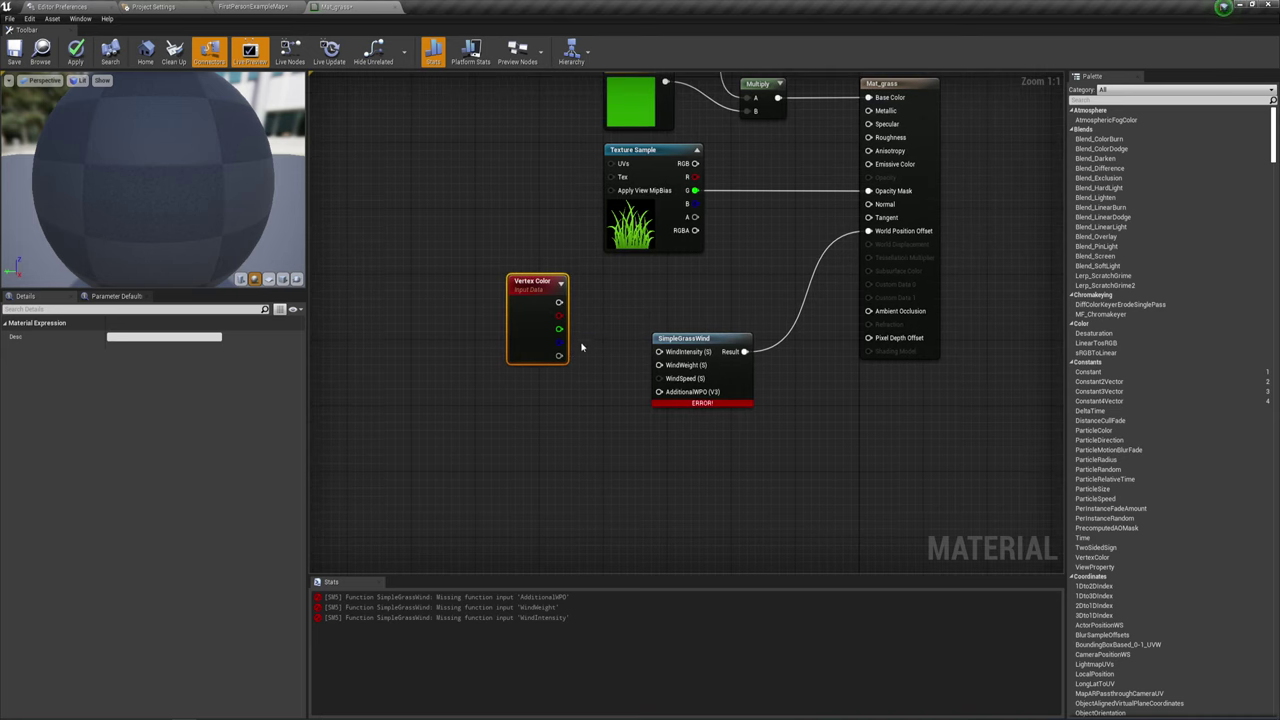
pyautogui.moveTo(557, 325); pyautogui.dragTo(664, 356)
pyautogui.moveTo(540, 340); pyautogui.dragTo(532, 332)
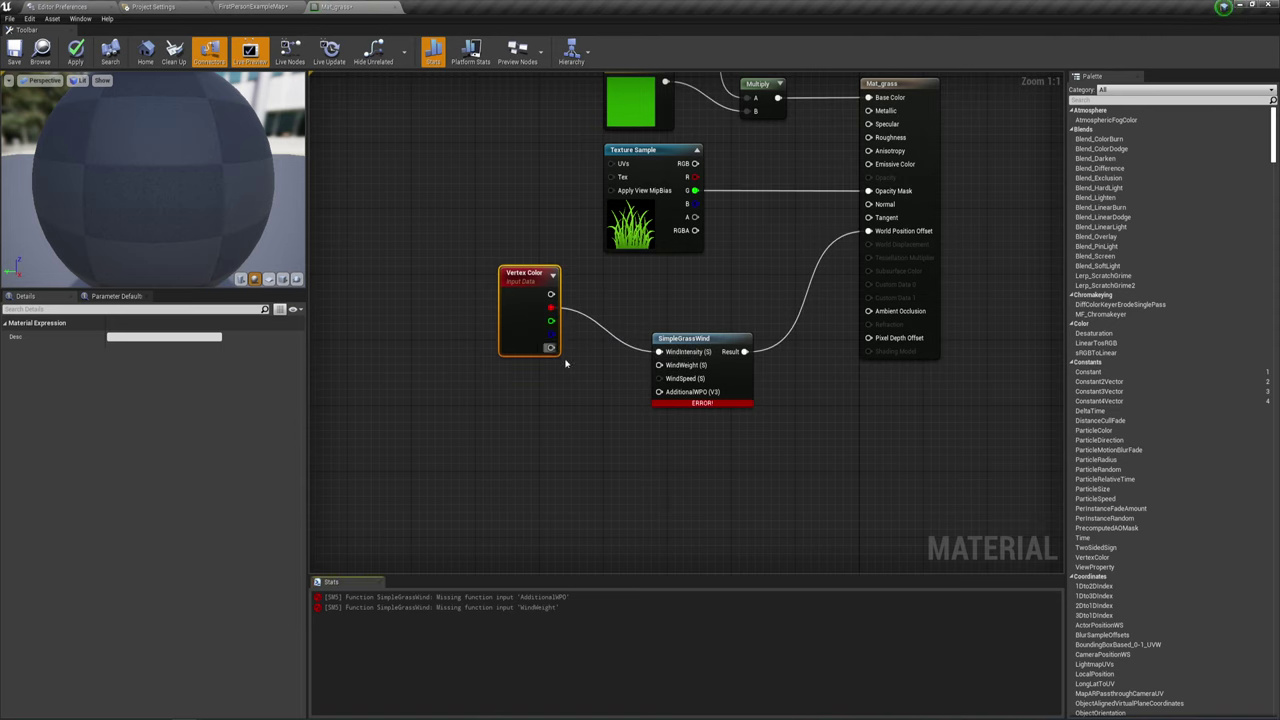
pyautogui.moveTo(565, 363); pyautogui.dragTo(712, 342, button='right')
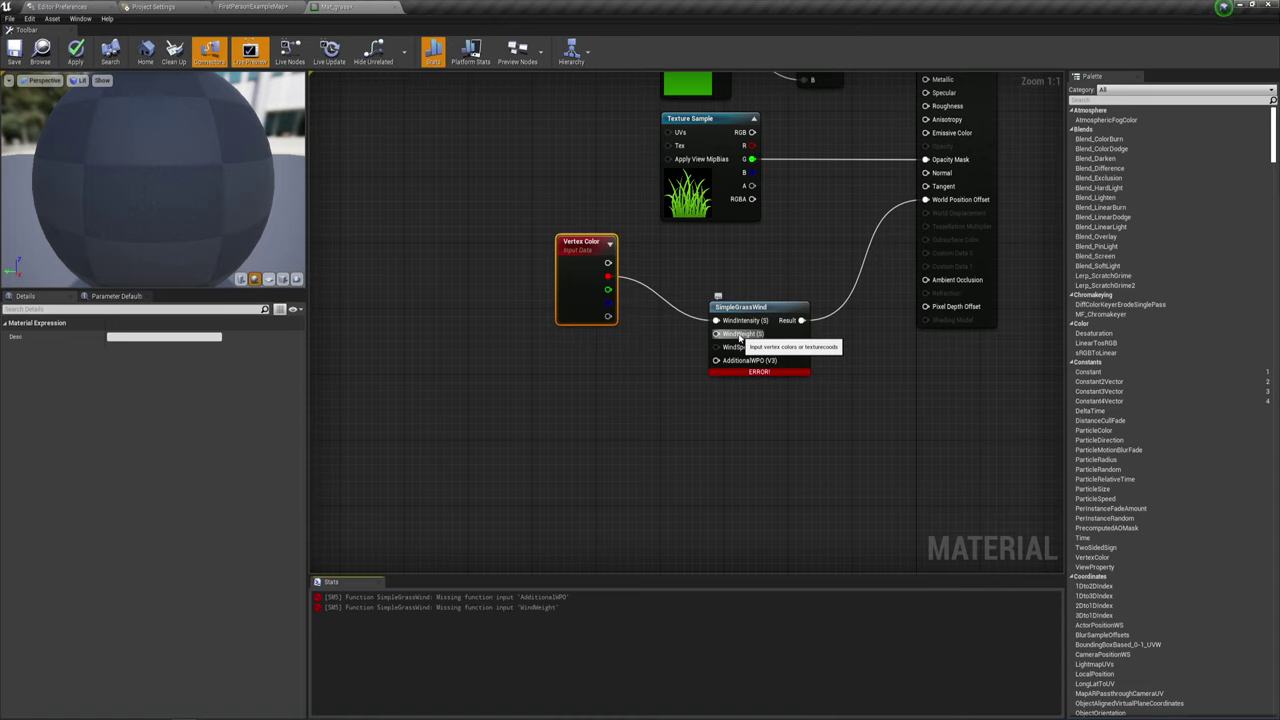
# Add a scalar parameter named Weight and connect it to SimpleGrassWind's WindWeight input.
pyautogui.click(631, 323)
pyautogui.write('sssss')
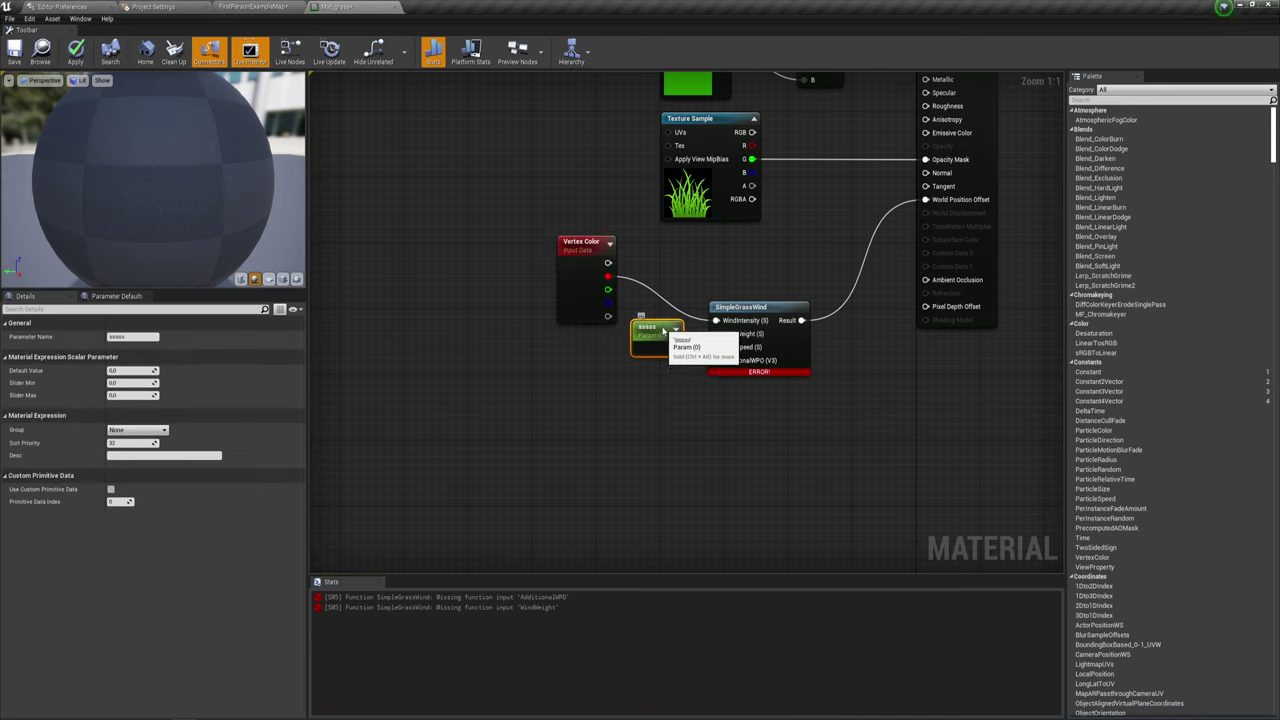
pyautogui.doubleClick(655, 328)
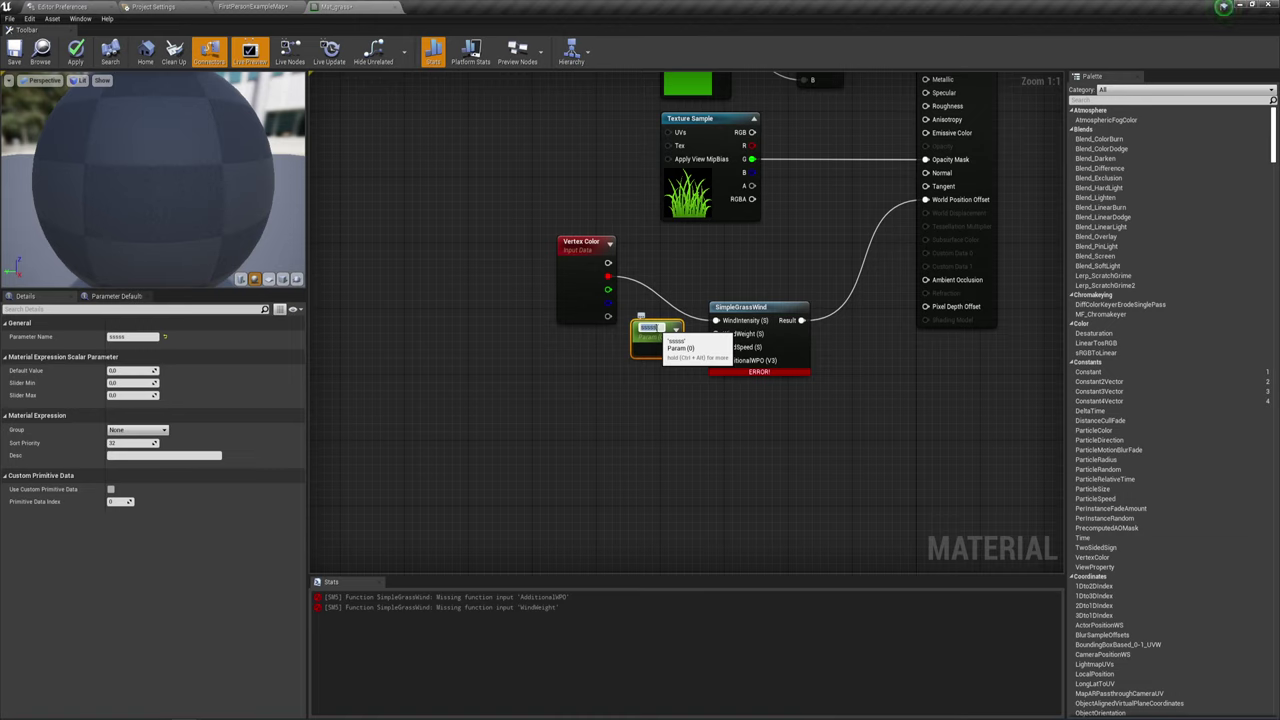
pyautogui.write('Wei')
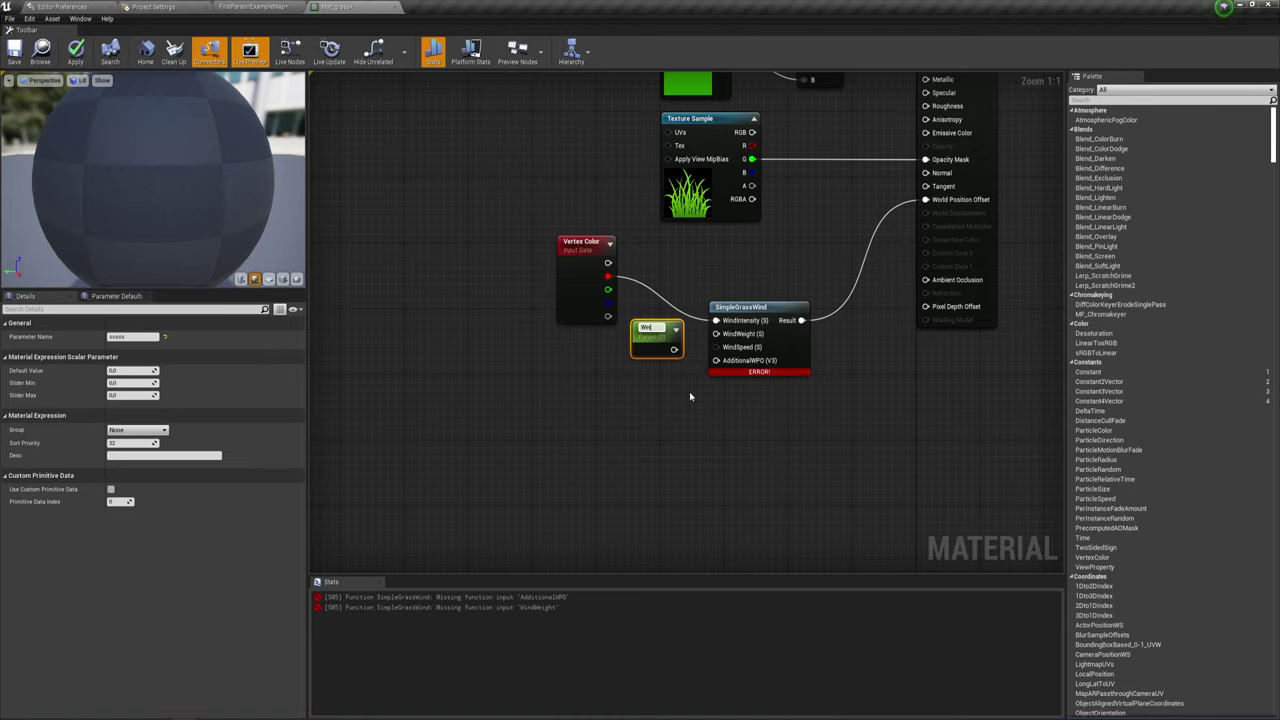
pyautogui.write('ght')
pyautogui.press('Return')
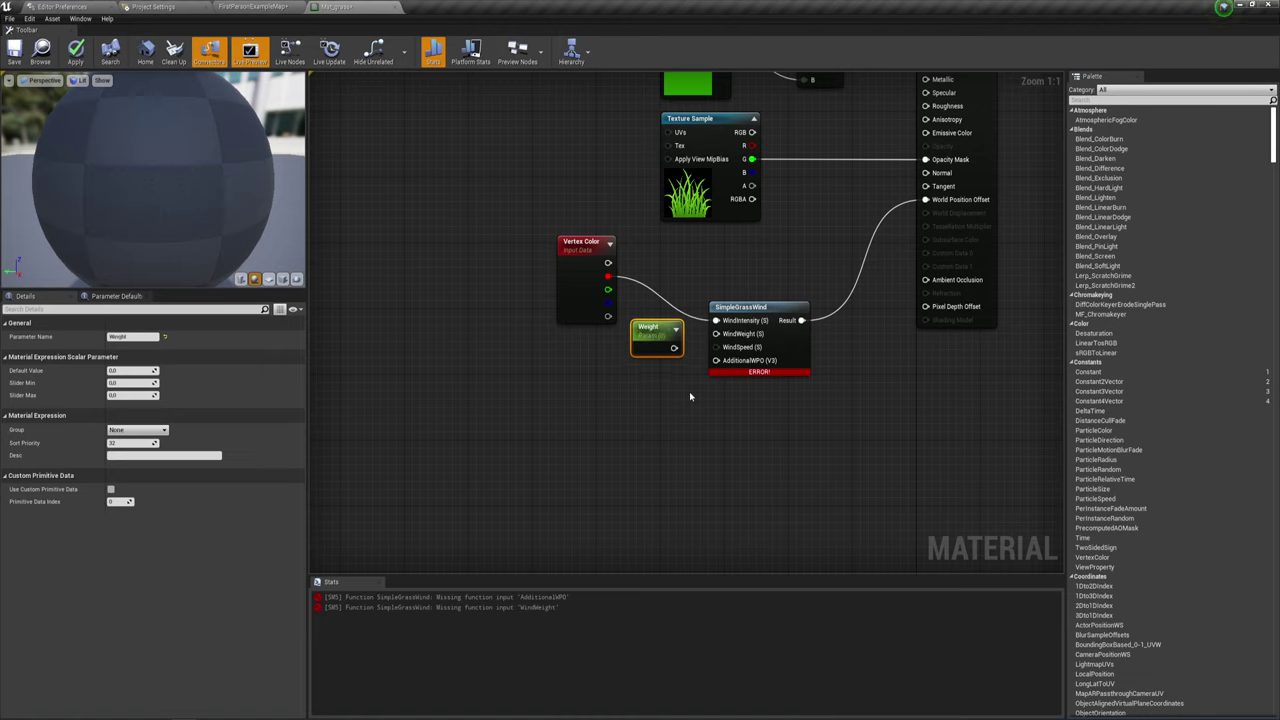
pyautogui.moveTo(674, 347)
pyautogui.mouseDown()
pyautogui.moveTo(714, 333)
pyautogui.moveTo(645, 332)
pyautogui.mouseUp()
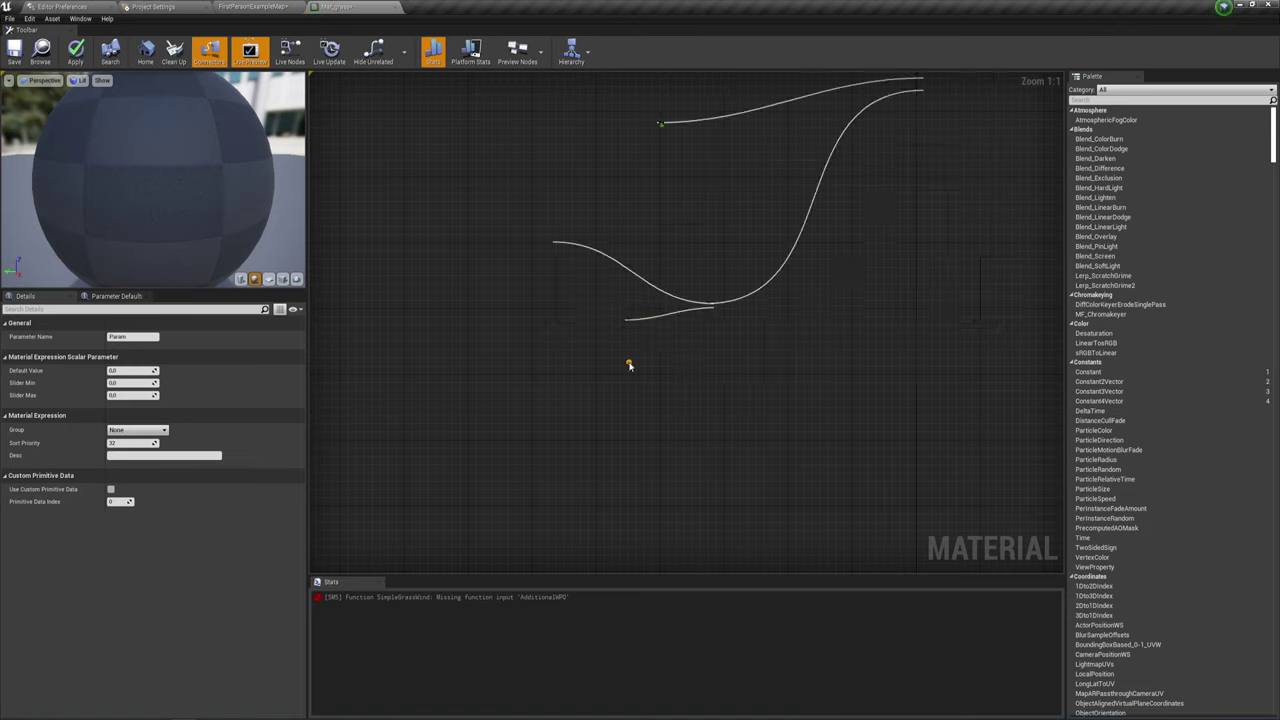
# Wire a 'speed' parameter to WindSpeed and a 0 constant to AdditionalWPO.
pyautogui.click(628, 361)
pyautogui.write('speed')
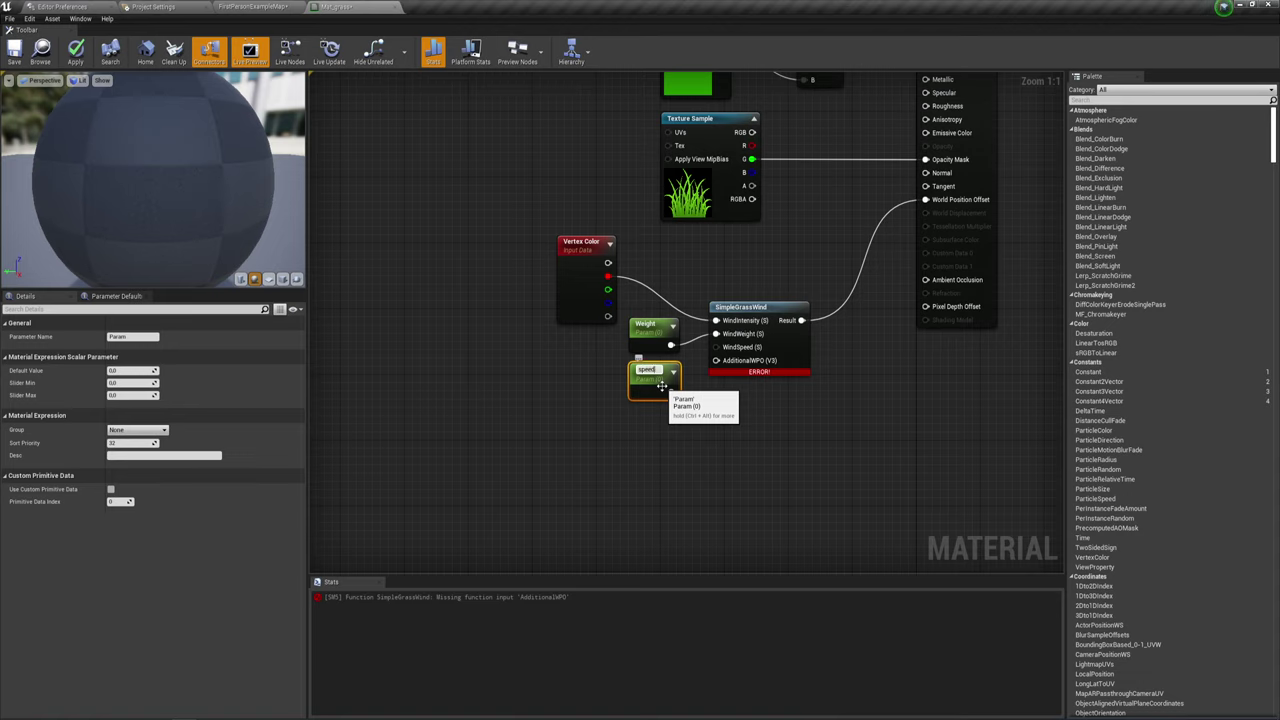
pyautogui.press('Return')
pyautogui.moveTo(671, 389)
pyautogui.mouseDown()
pyautogui.moveTo(717, 333)
pyautogui.moveTo(717, 346)
pyautogui.mouseUp()
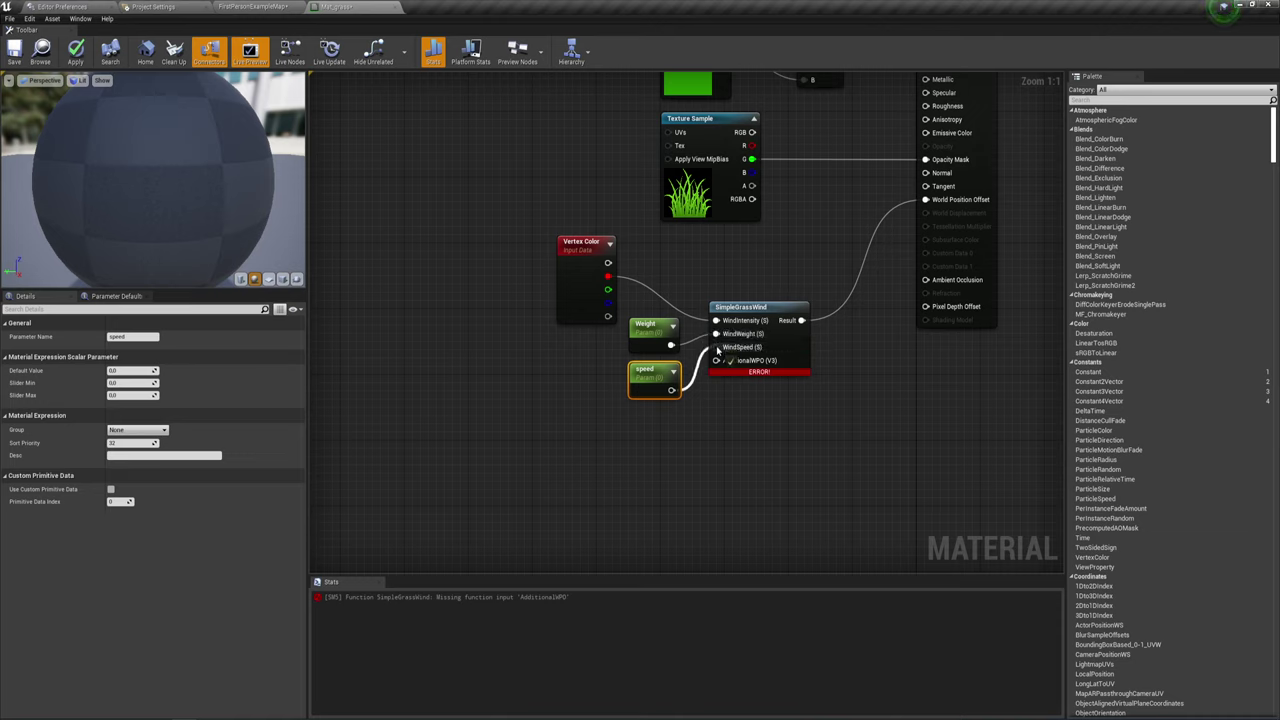
pyautogui.click(656, 425)
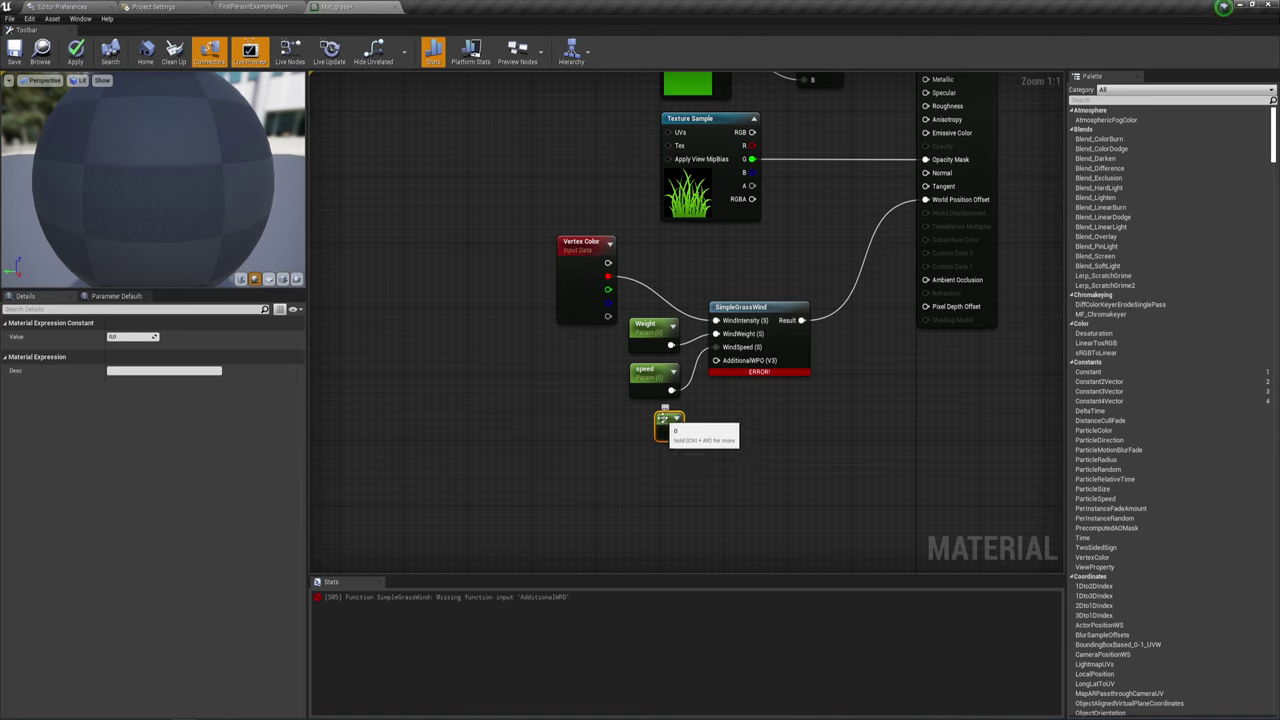
pyautogui.moveTo(680, 431); pyautogui.dragTo(716, 360)
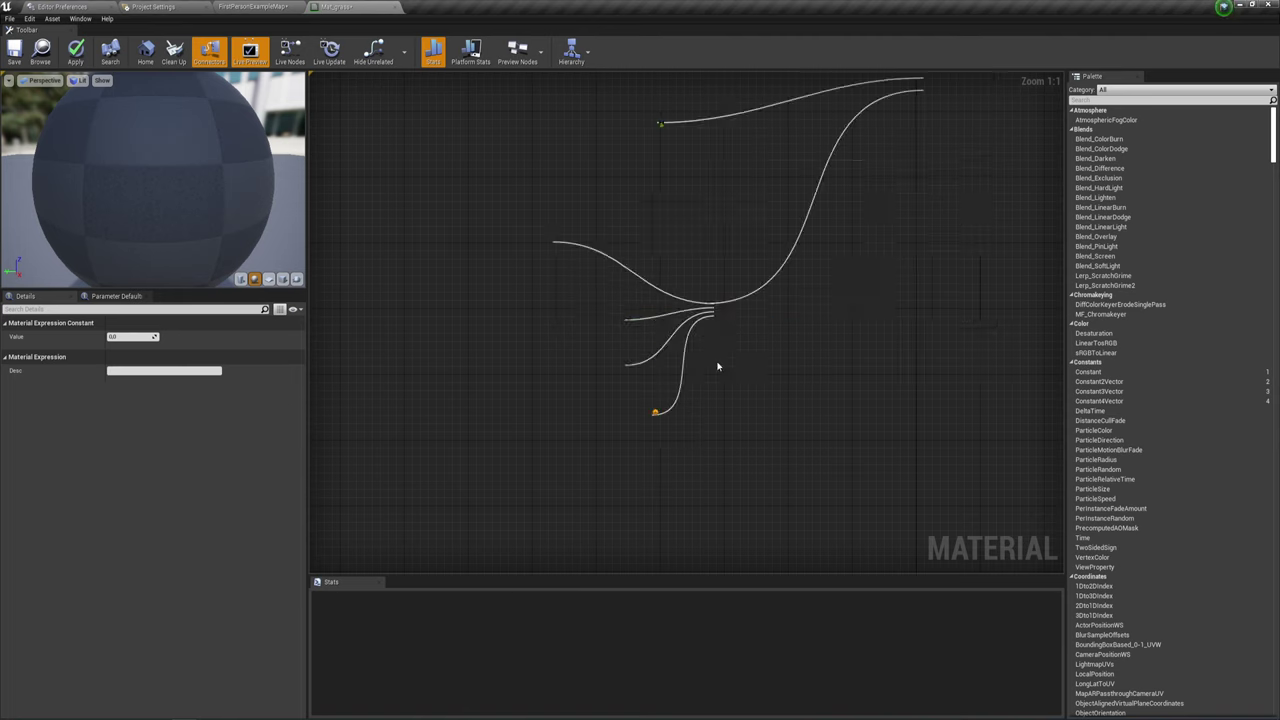
pyautogui.moveTo(650, 388); pyautogui.dragTo(642, 384)
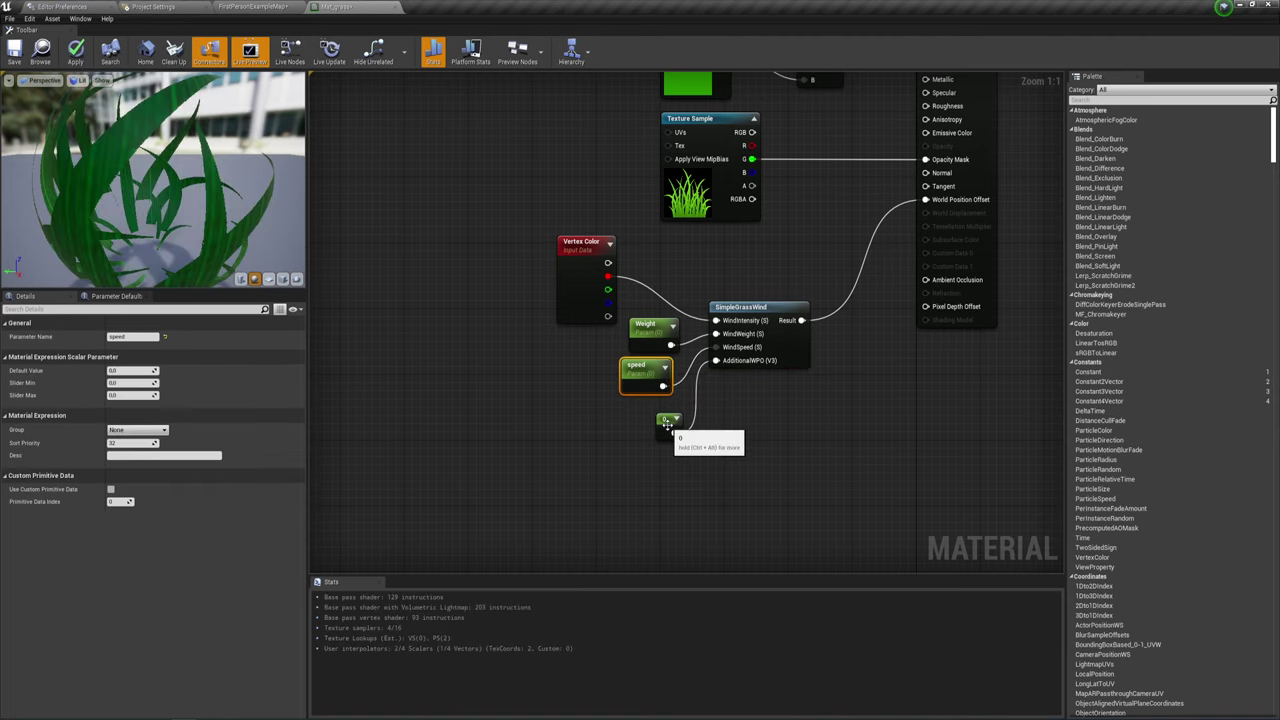
pyautogui.moveTo(667, 429); pyautogui.dragTo(663, 425)
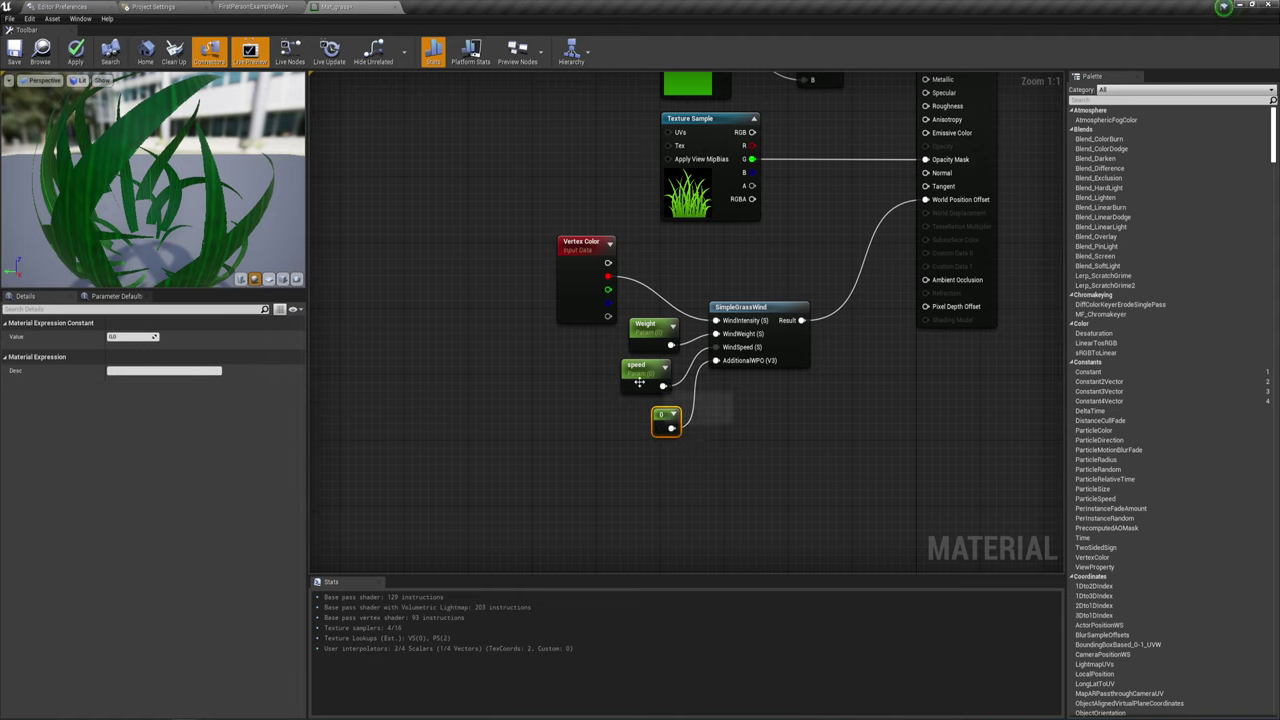
# Tidy the speed node's position, save Mat_grass, and return to the level map.
pyautogui.click(632, 372)
pyautogui.moveTo(632, 372); pyautogui.dragTo(645, 370)
pyautogui.click(686, 444)
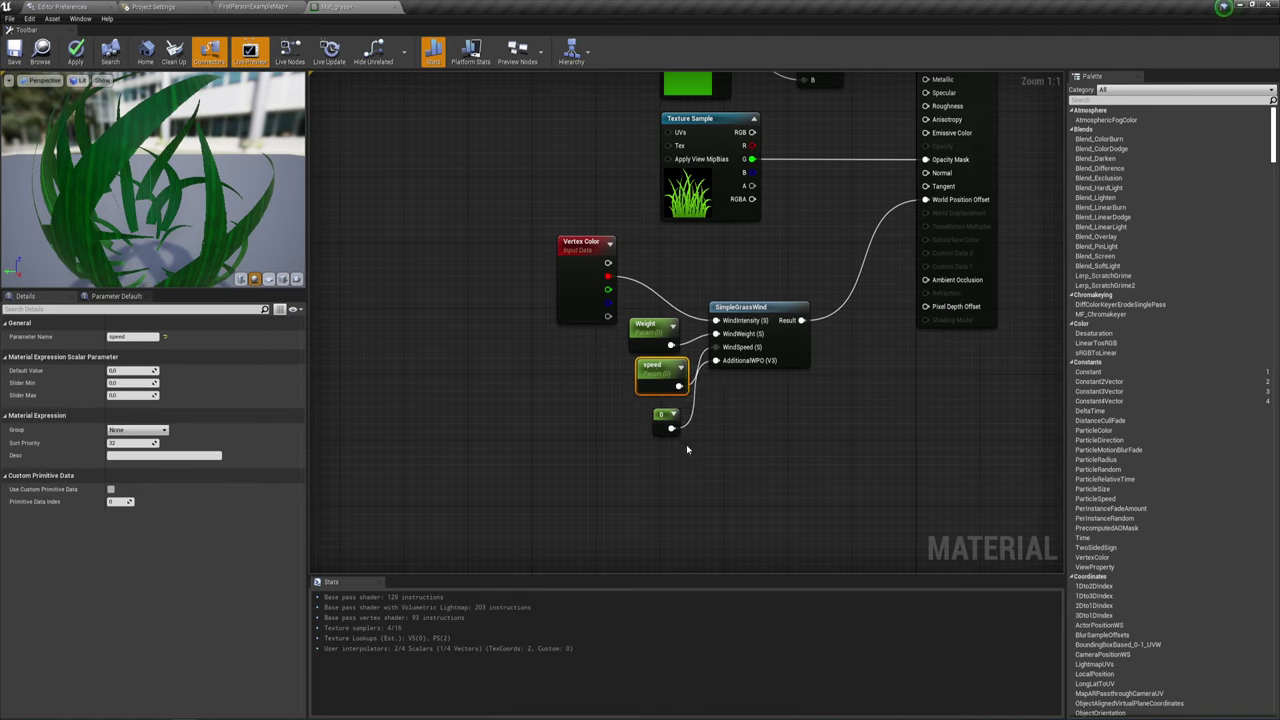
pyautogui.click(14, 50)
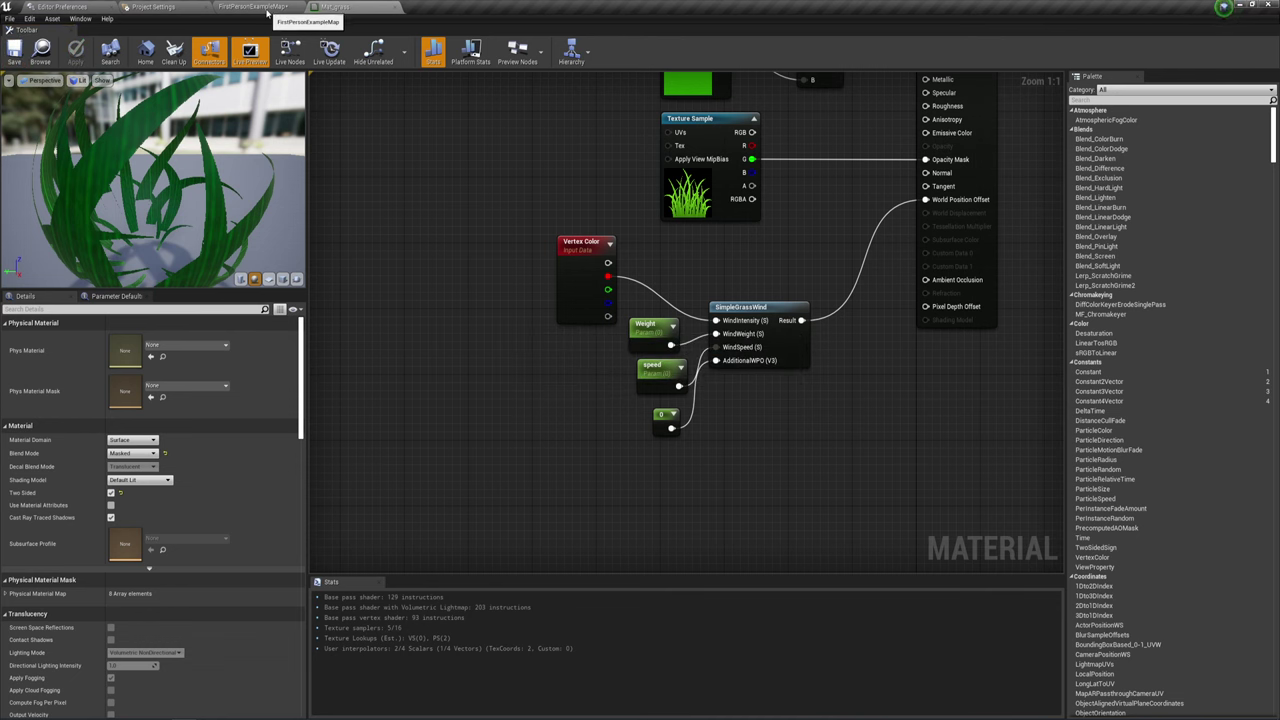
pyautogui.click(272, 7)
# Create Mat_grass_Inst from Mat_grass, then open the grassPatchs static mesh.
pyautogui.rightClick(287, 580)
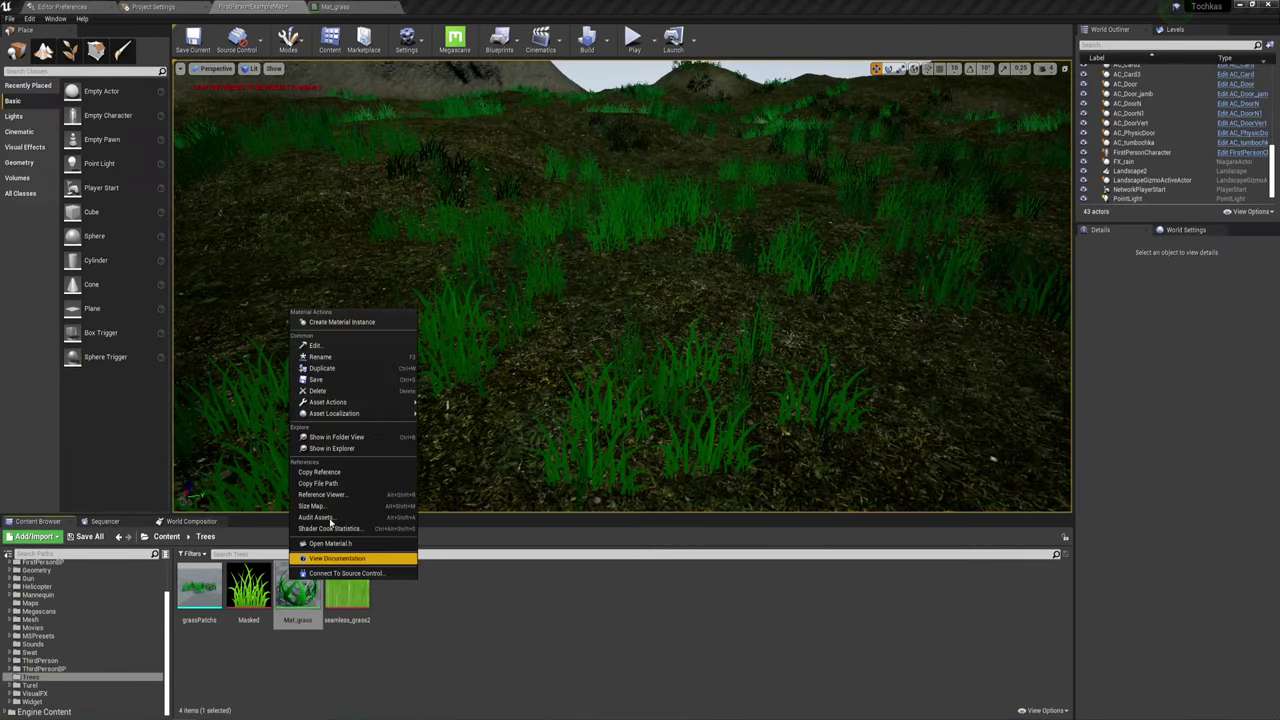
pyautogui.click(340, 320)
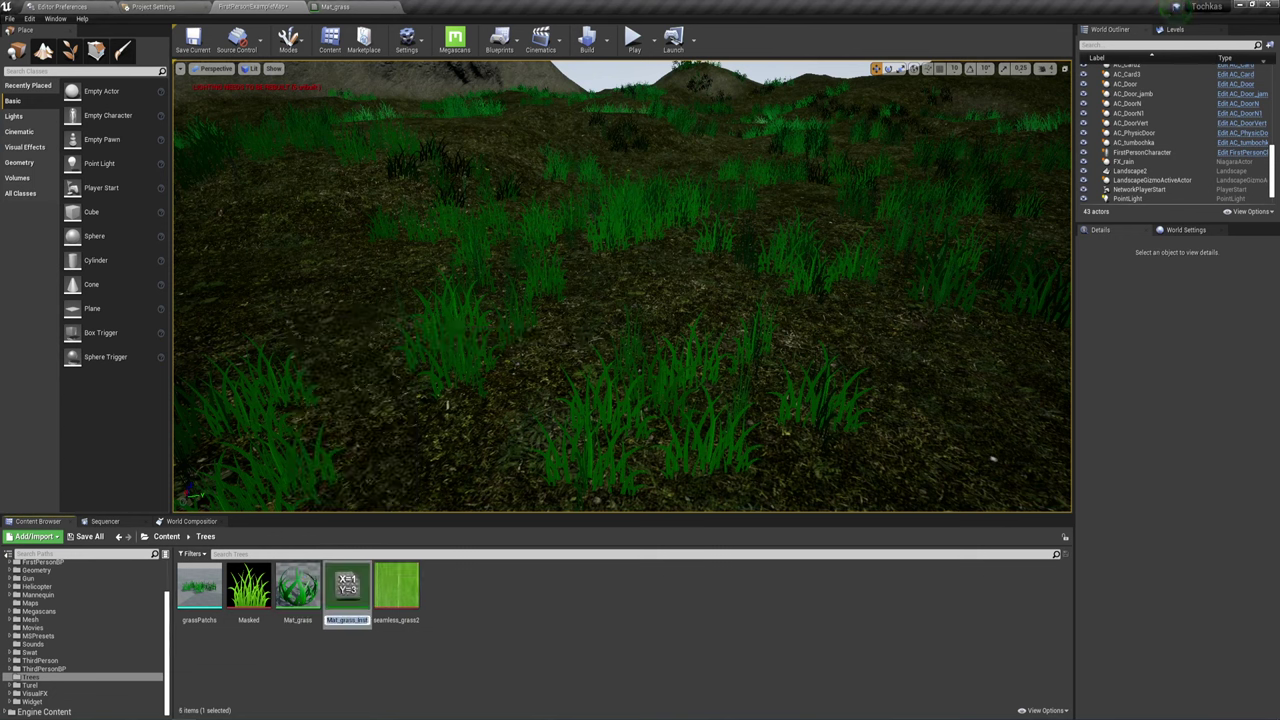
pyautogui.press('Return')
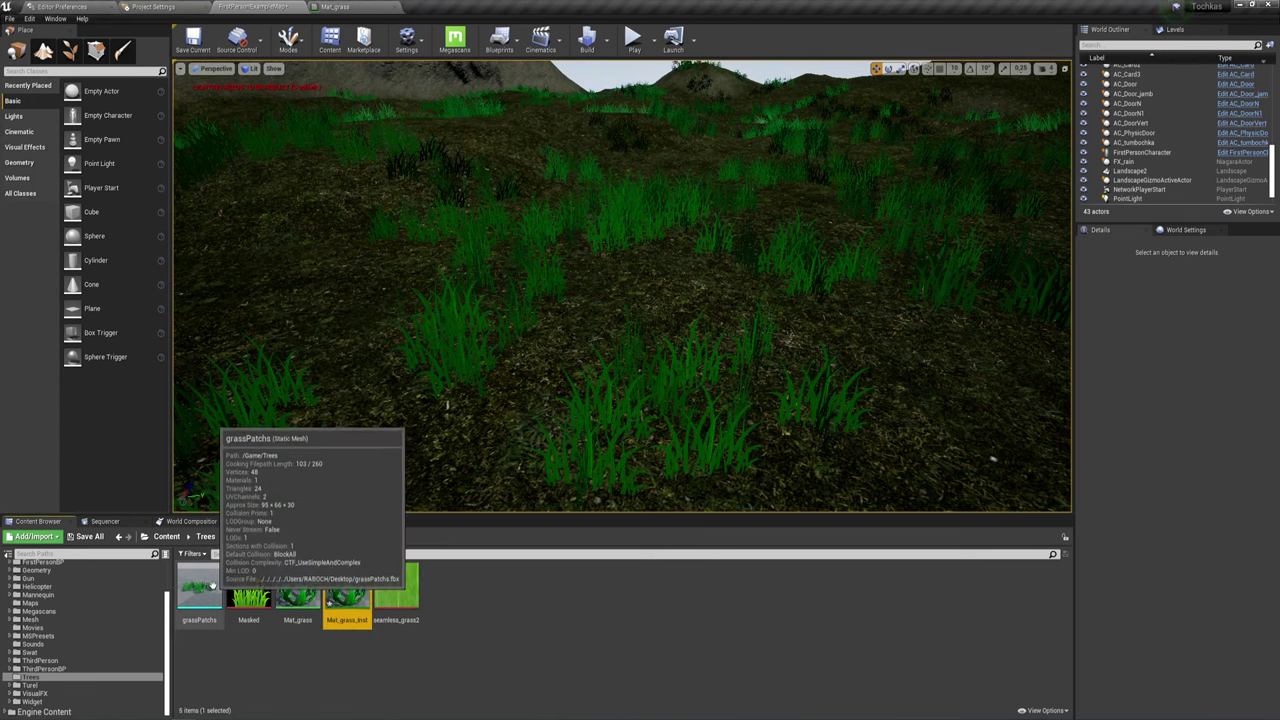
pyautogui.doubleClick(200, 590)
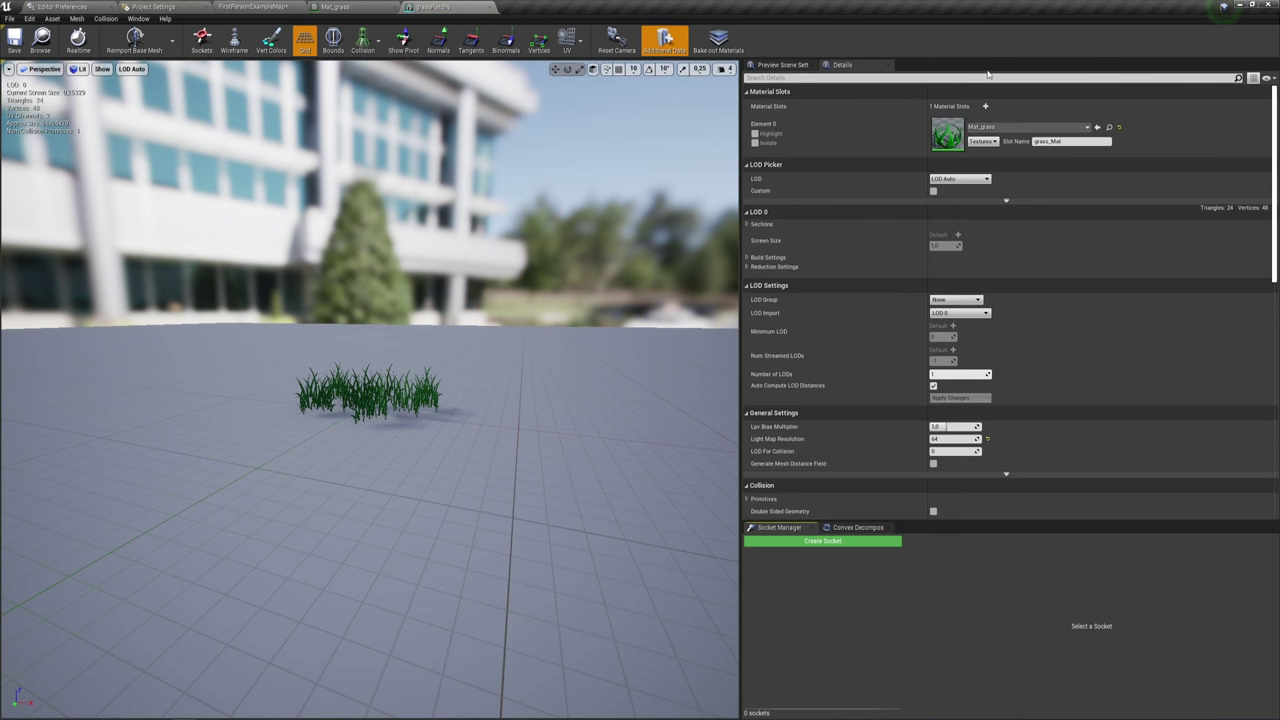
# Assign Mat_grass_Inst to grassPatchs' Element 0, save the mesh, and close both editors.
pyautogui.click(248, 6)
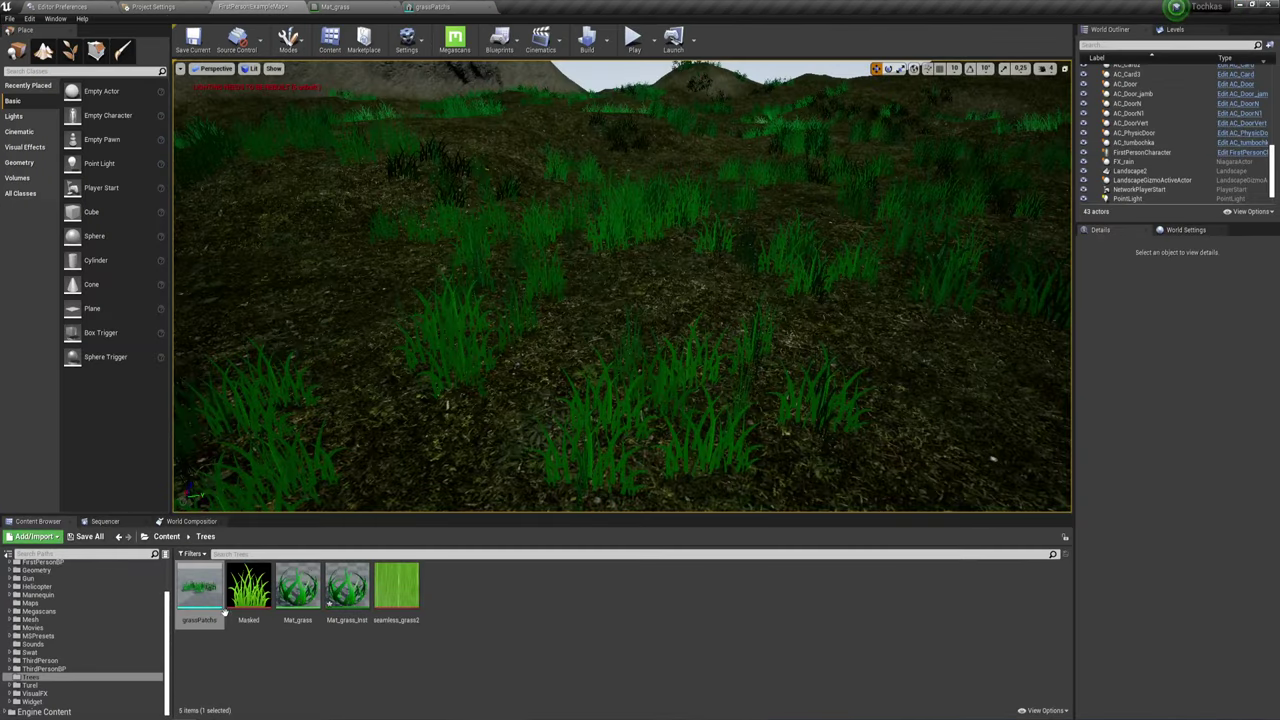
pyautogui.click(346, 593)
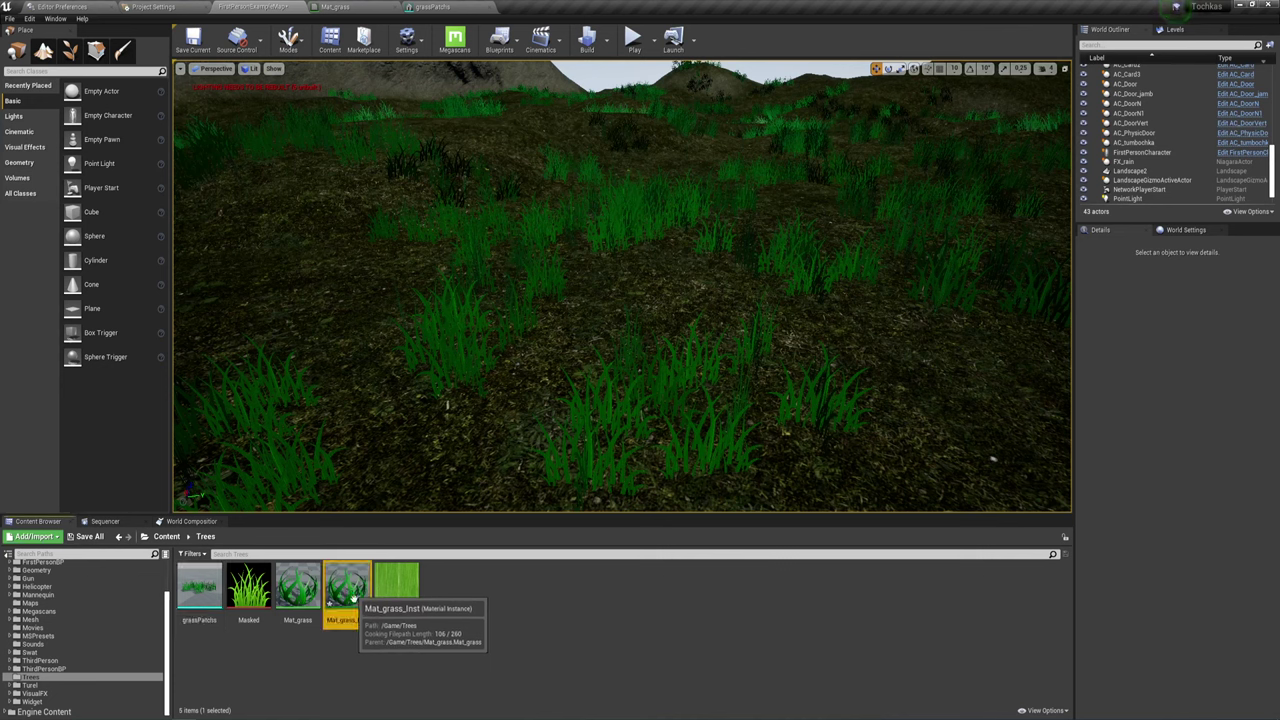
pyautogui.click(447, 6)
pyautogui.click(1097, 128)
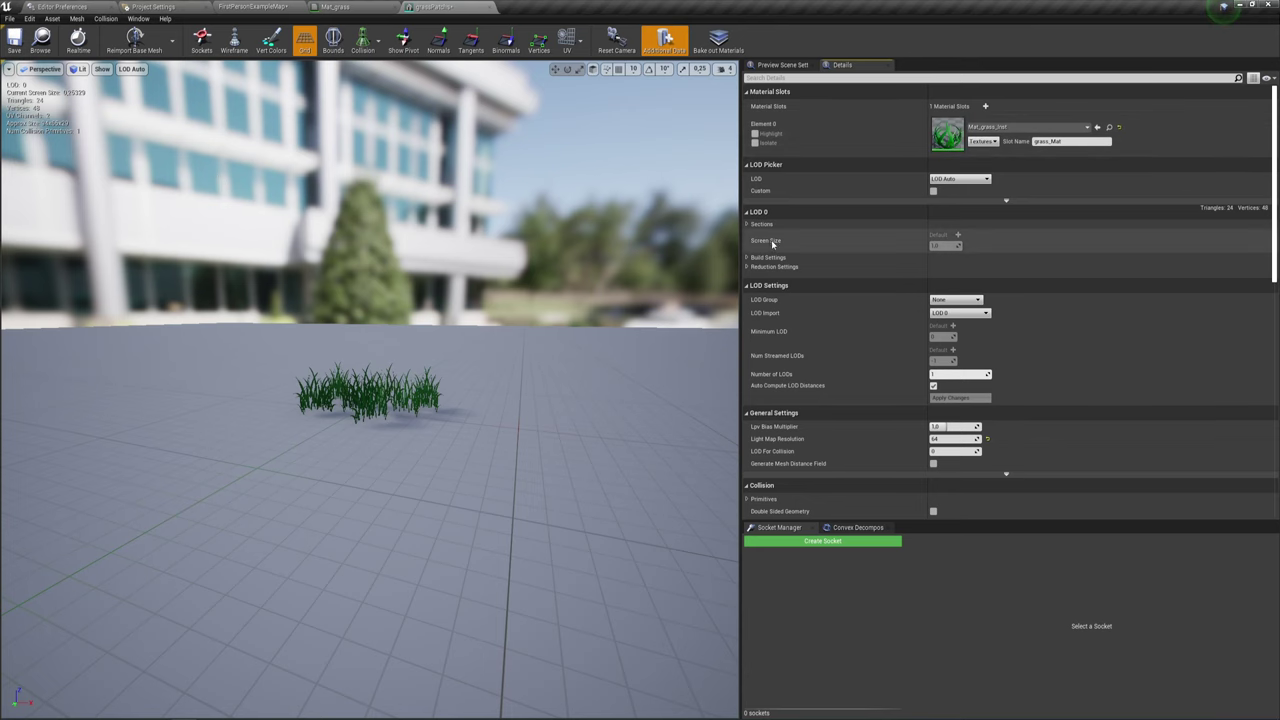
pyautogui.click(22, 47)
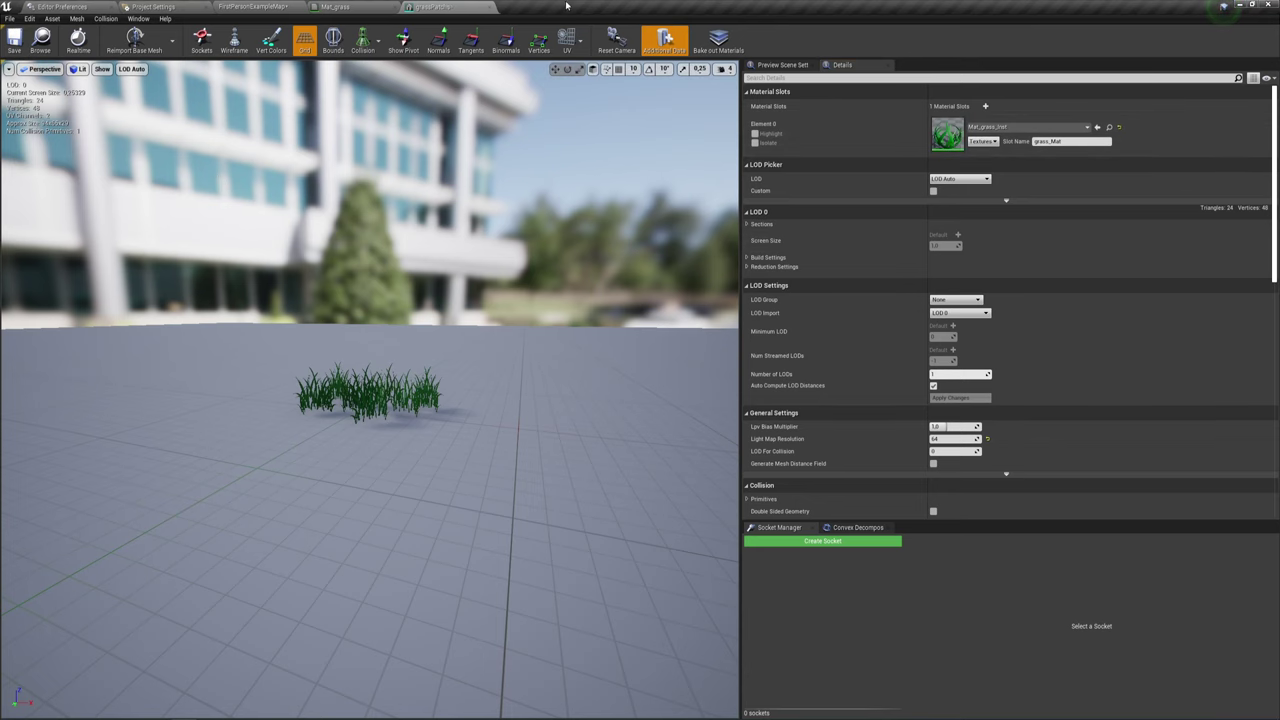
pyautogui.click(488, 7)
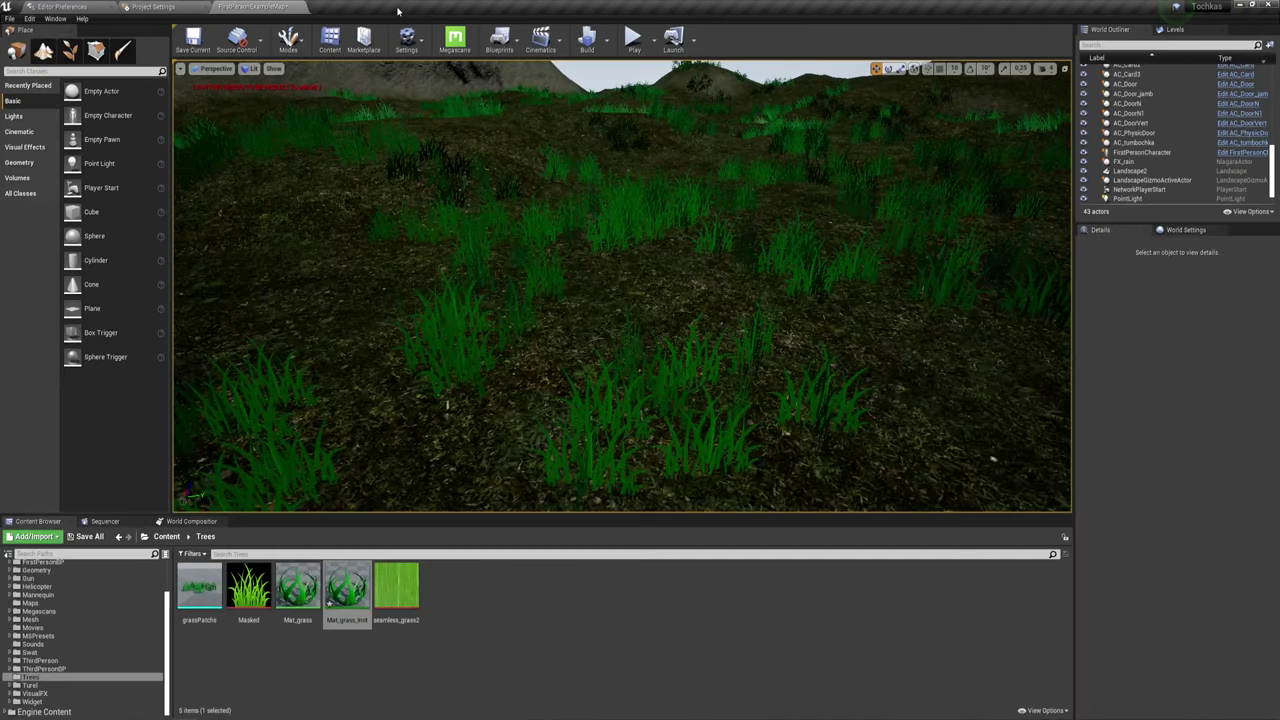
pyautogui.click(393, 7)
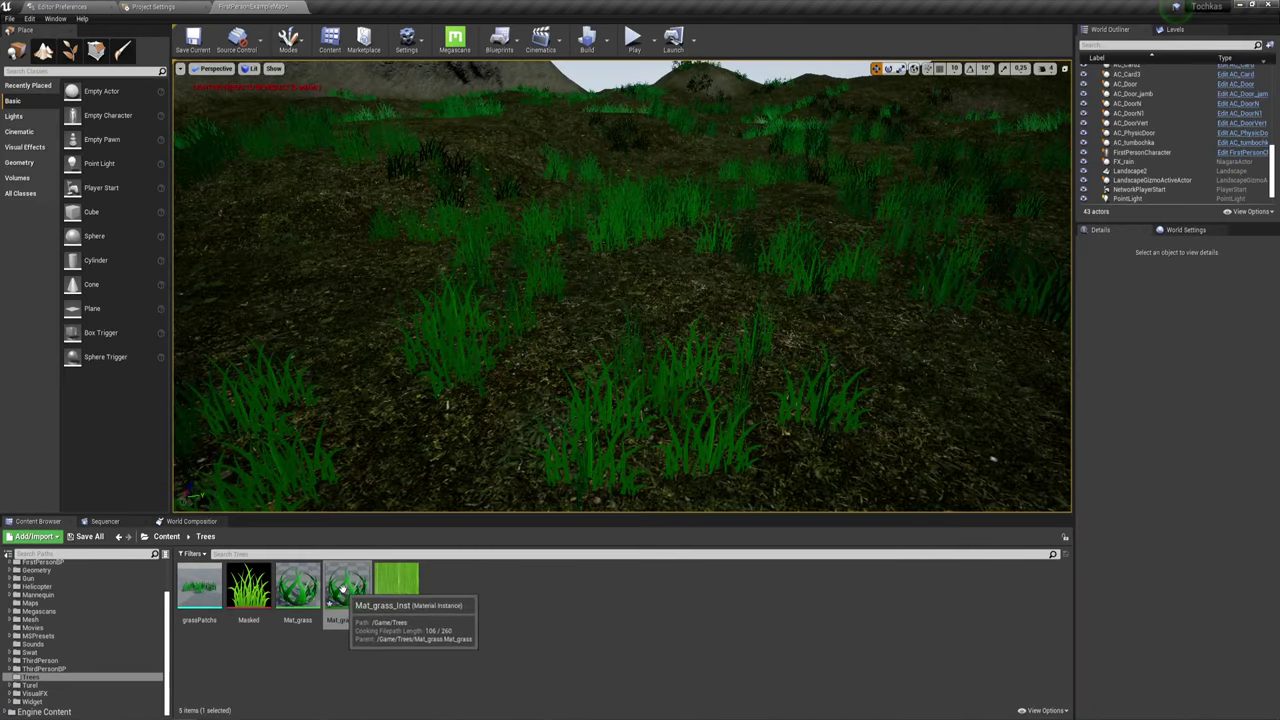
# Open Mat_grass_Inst in an enlarged floating window and enable the speed and Weight overrides.
pyautogui.doubleClick(342, 590)
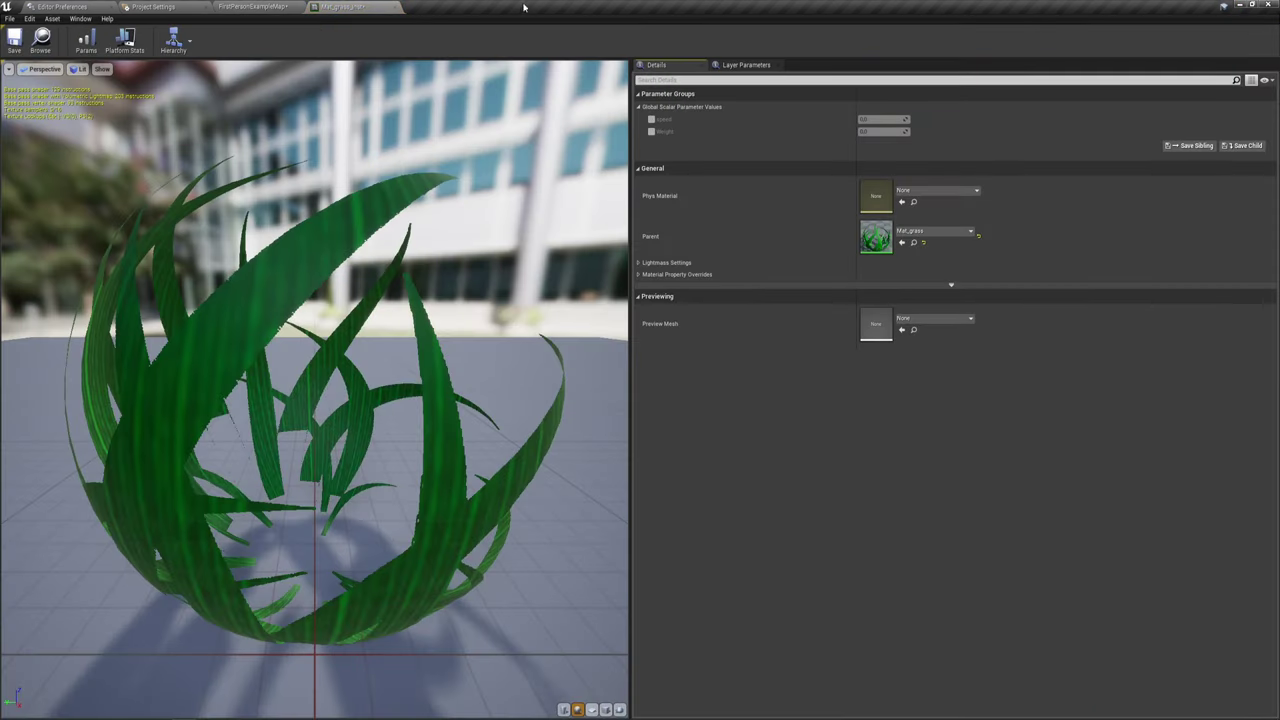
pyautogui.moveTo(360, 7); pyautogui.dragTo(750, 84)
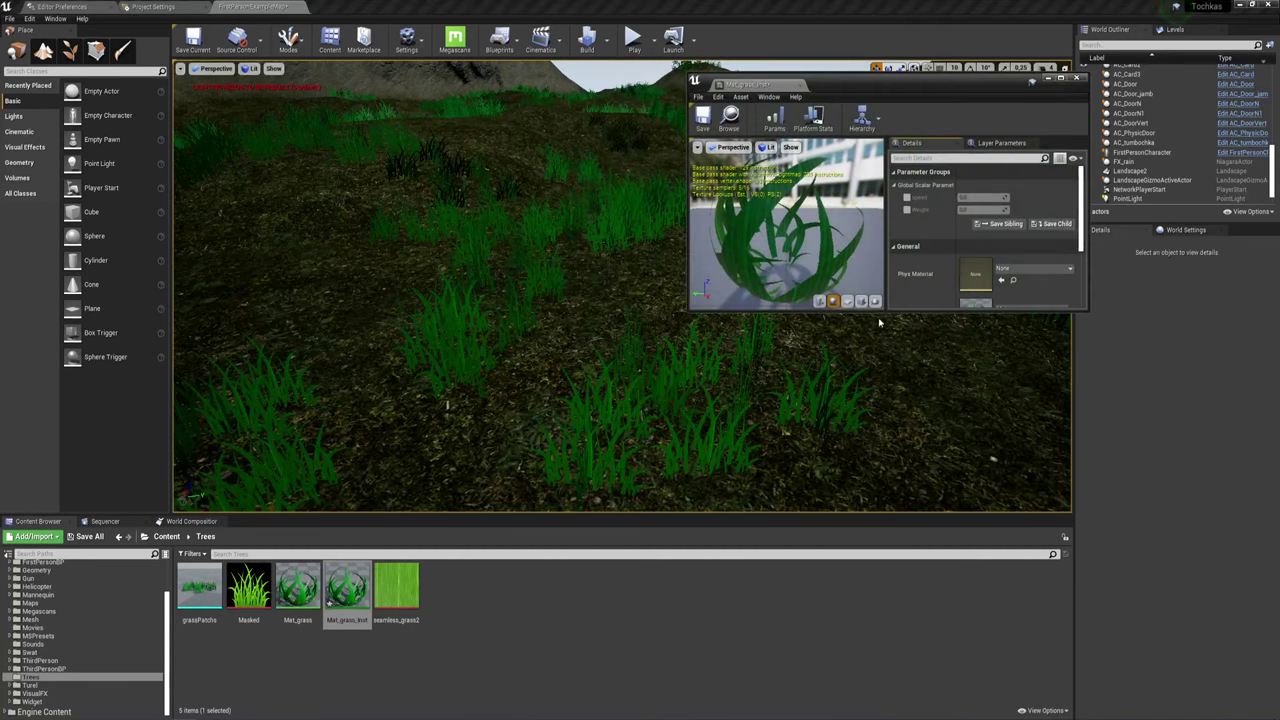
pyautogui.moveTo(1089, 311); pyautogui.dragTo(1248, 606)
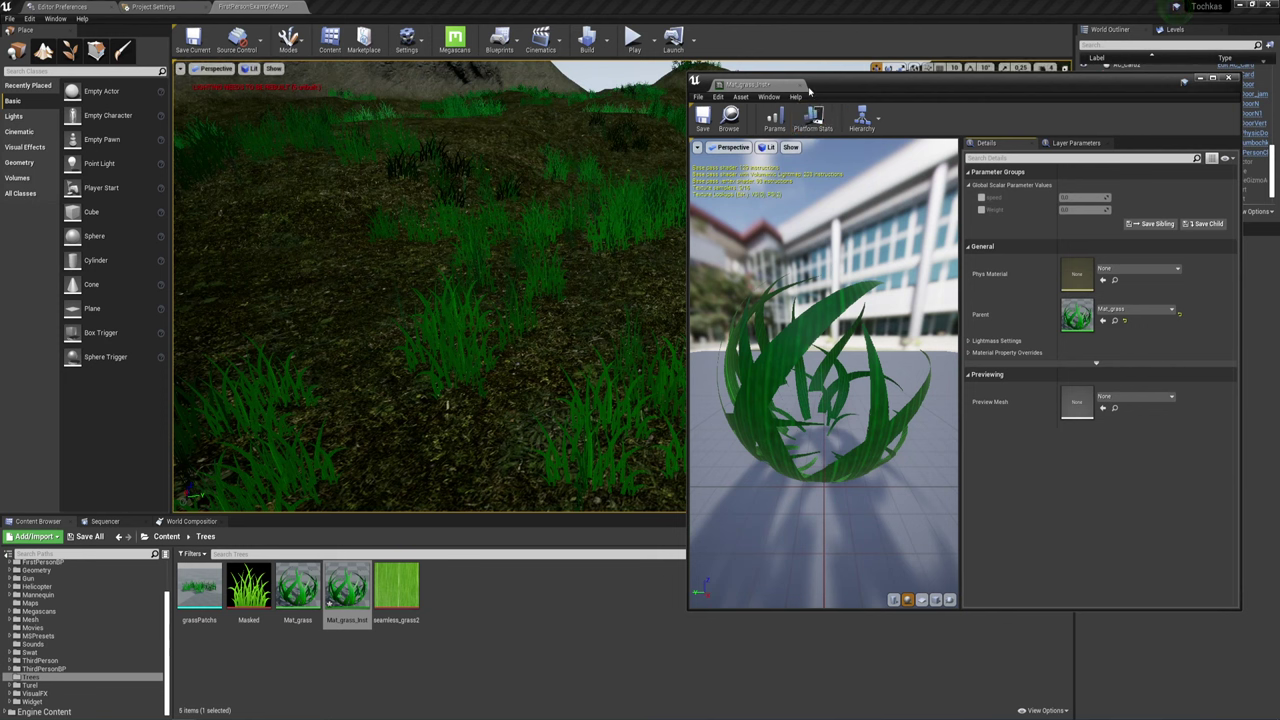
pyautogui.click(981, 197)
pyautogui.click(981, 209)
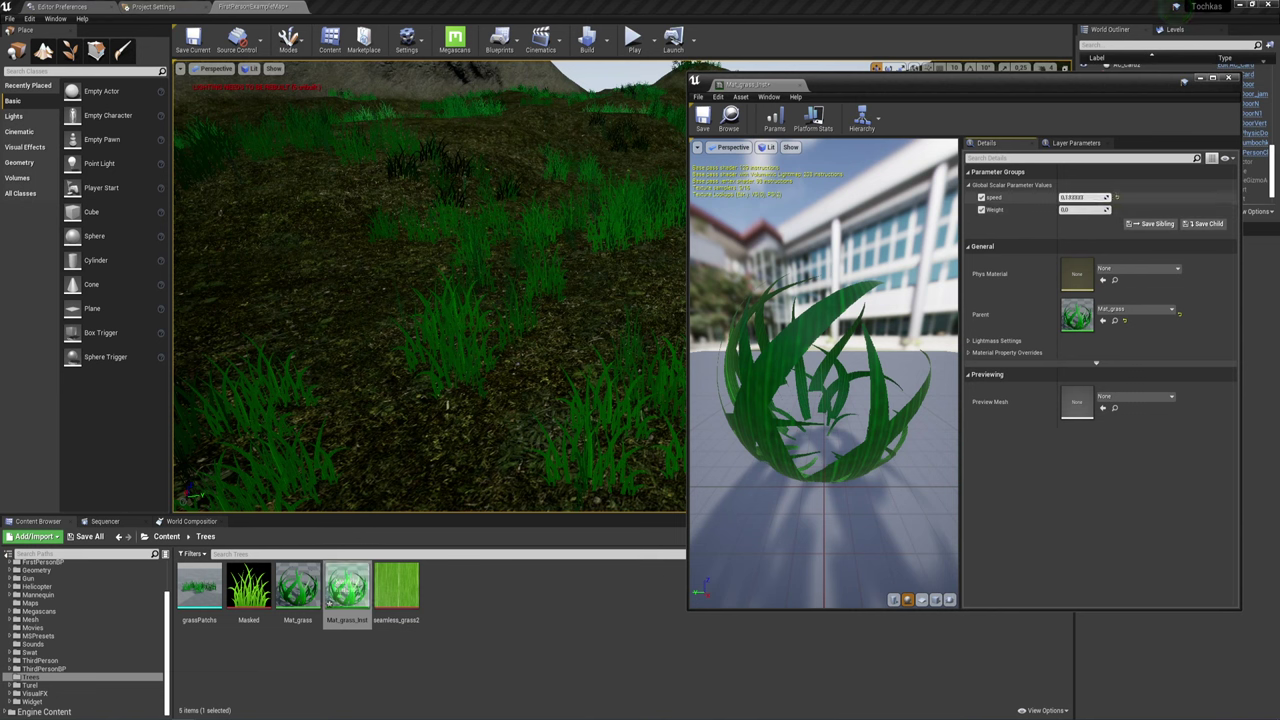
# Set Mat_grass_Inst speed to about 0.30 and Weight to about 0.71.
pyautogui.moveTo(1085, 197); pyautogui.dragTo(1060, 206)
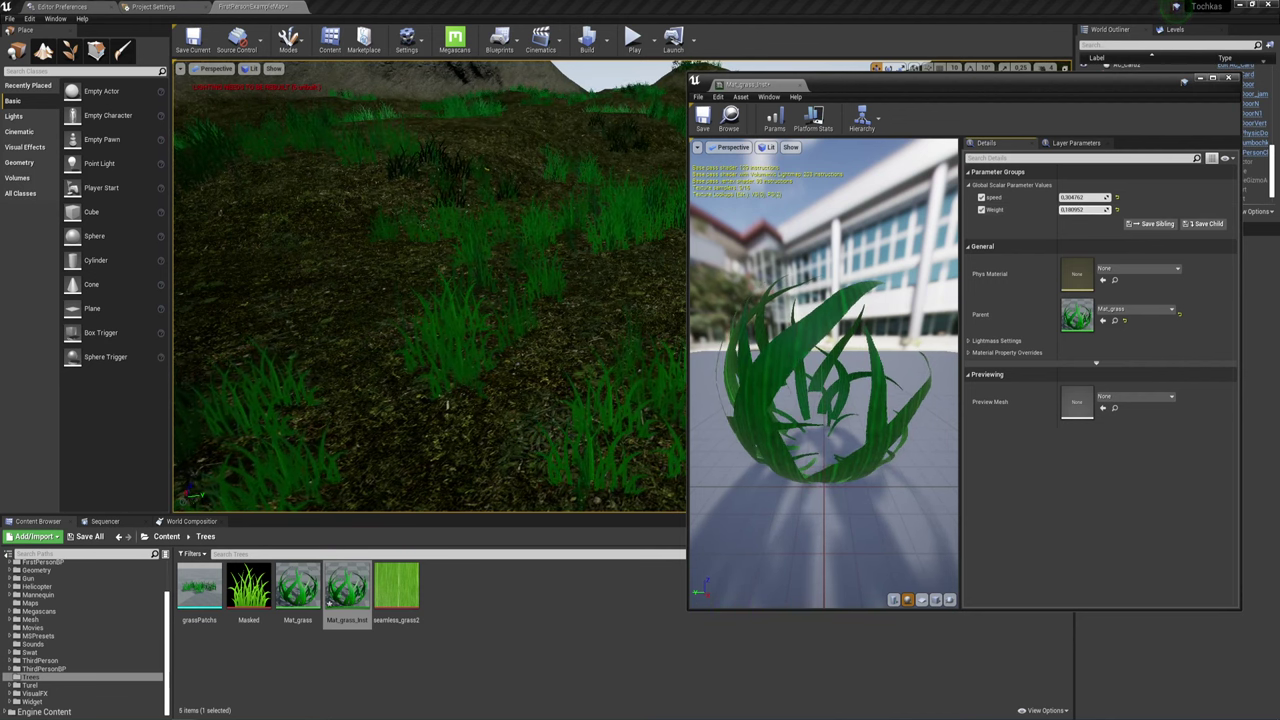
pyautogui.moveTo(575, 241); pyautogui.dragTo(575, 215, button='right')
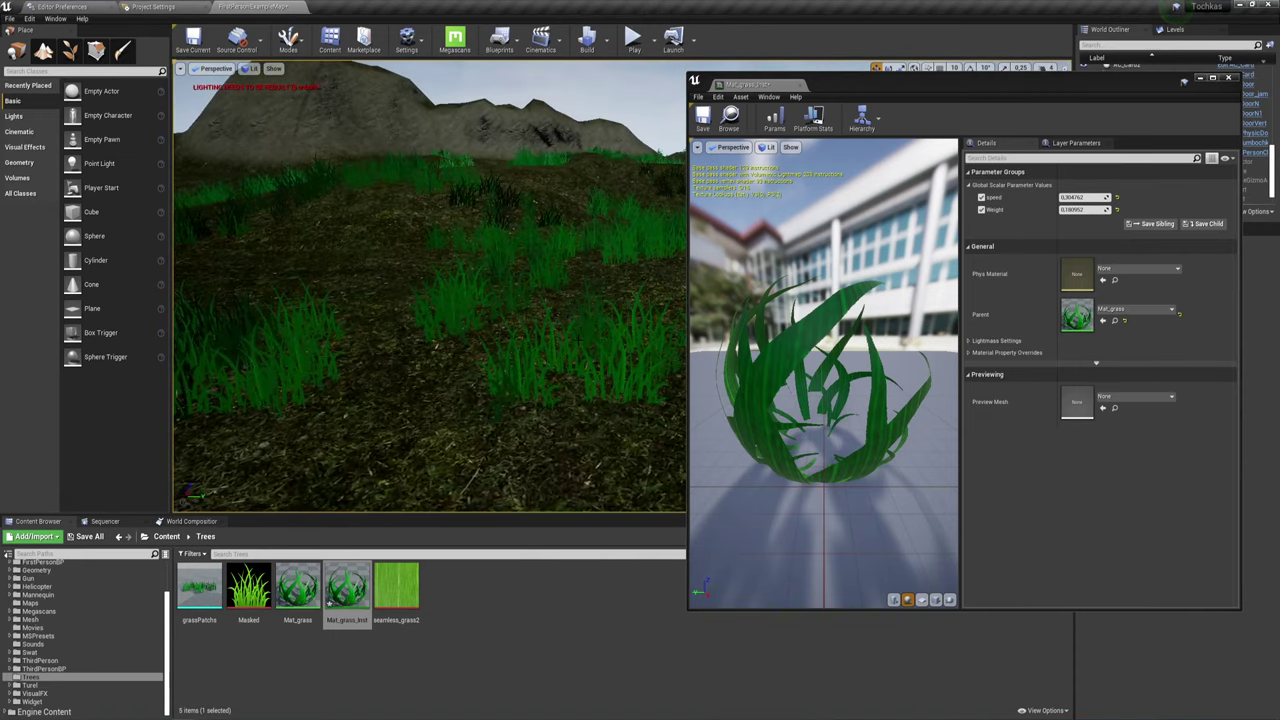
pyautogui.moveTo(1083, 209); pyautogui.dragTo(1090, 209)
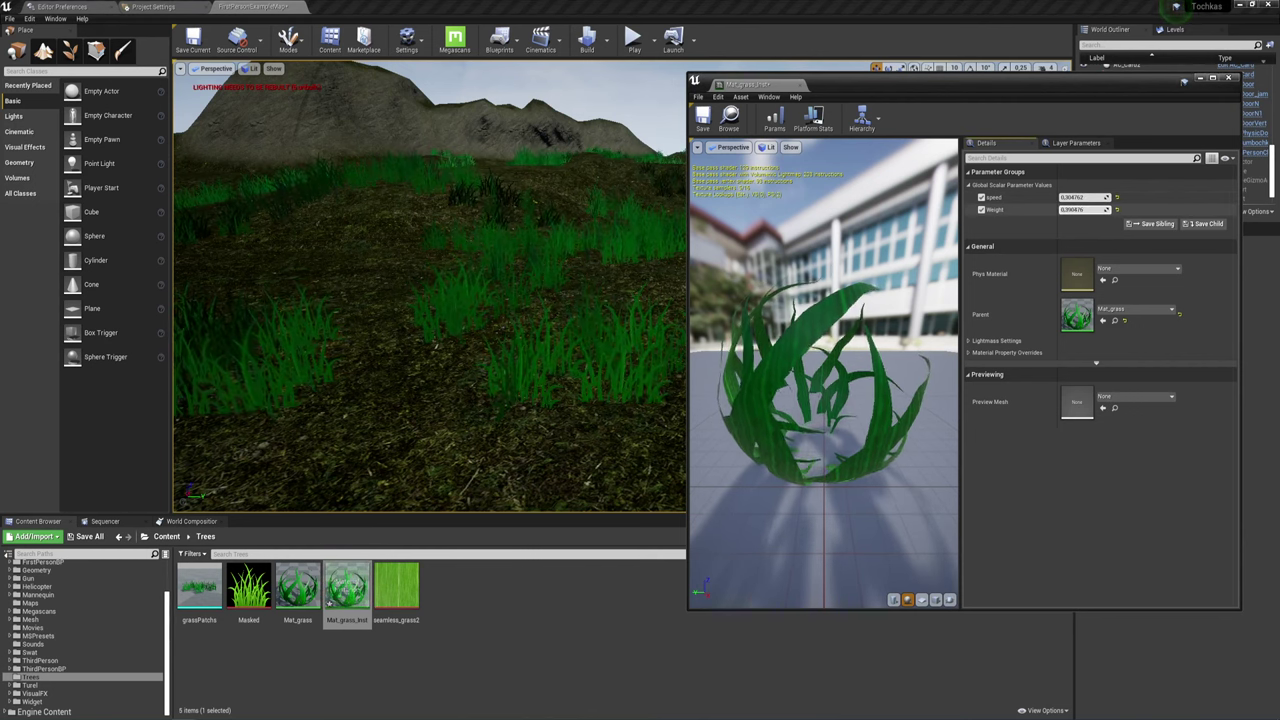
pyautogui.write('0.4')
pyautogui.moveTo(1083, 209); pyautogui.dragTo(1100, 209)
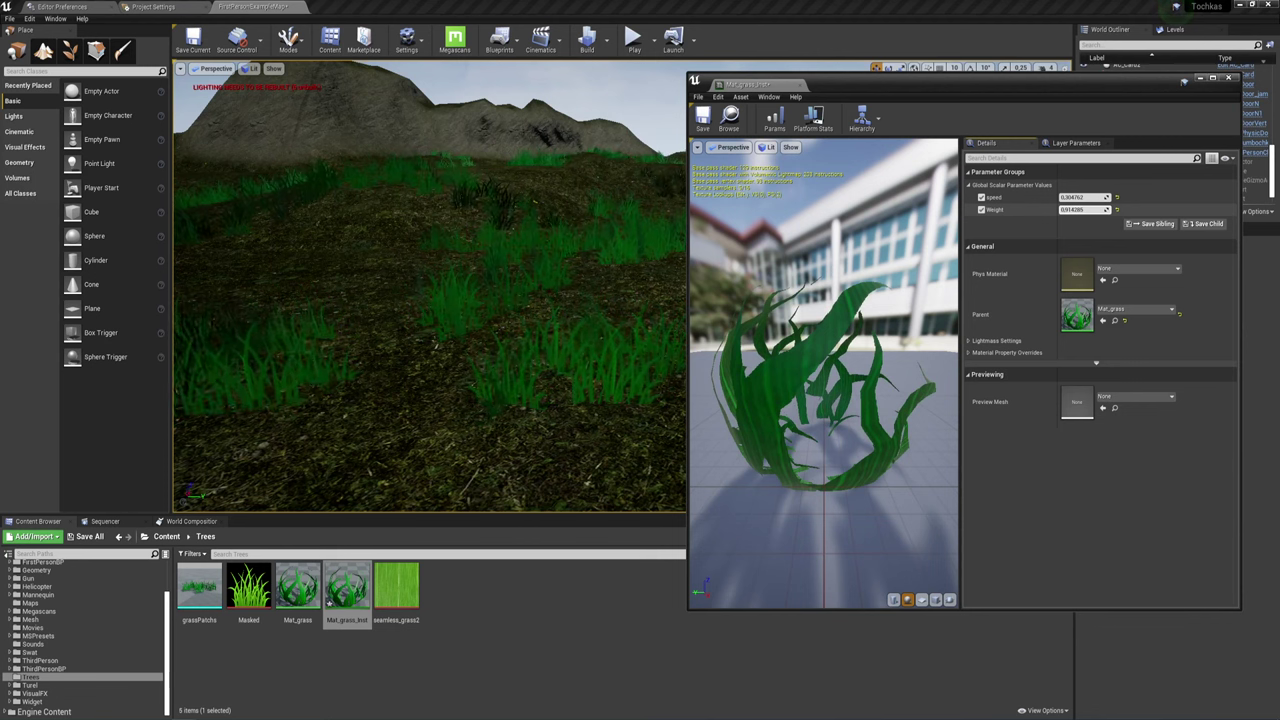
pyautogui.moveTo(1090, 209); pyautogui.dragTo(1080, 209)
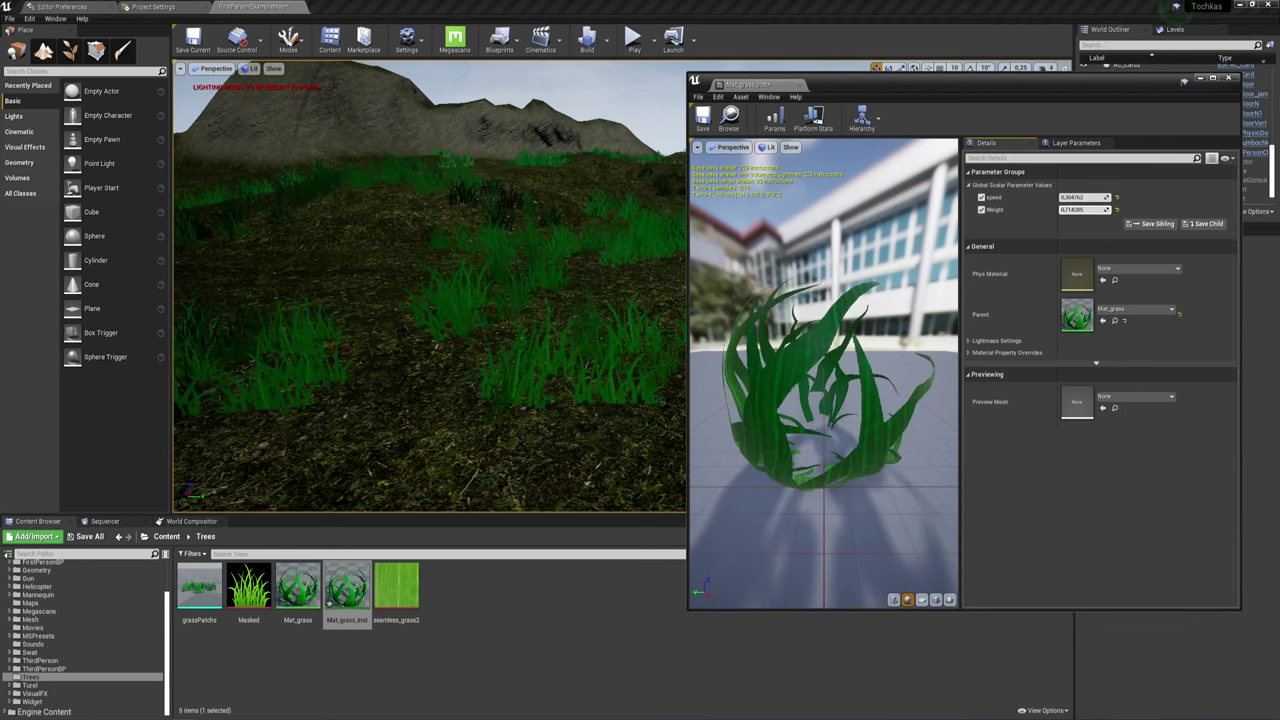
# Zoom the viewport camera in and out over the grass to inspect the blades up close.
pyautogui.scroll(2, 430, 290)
pyautogui.scroll(2, 430, 290)
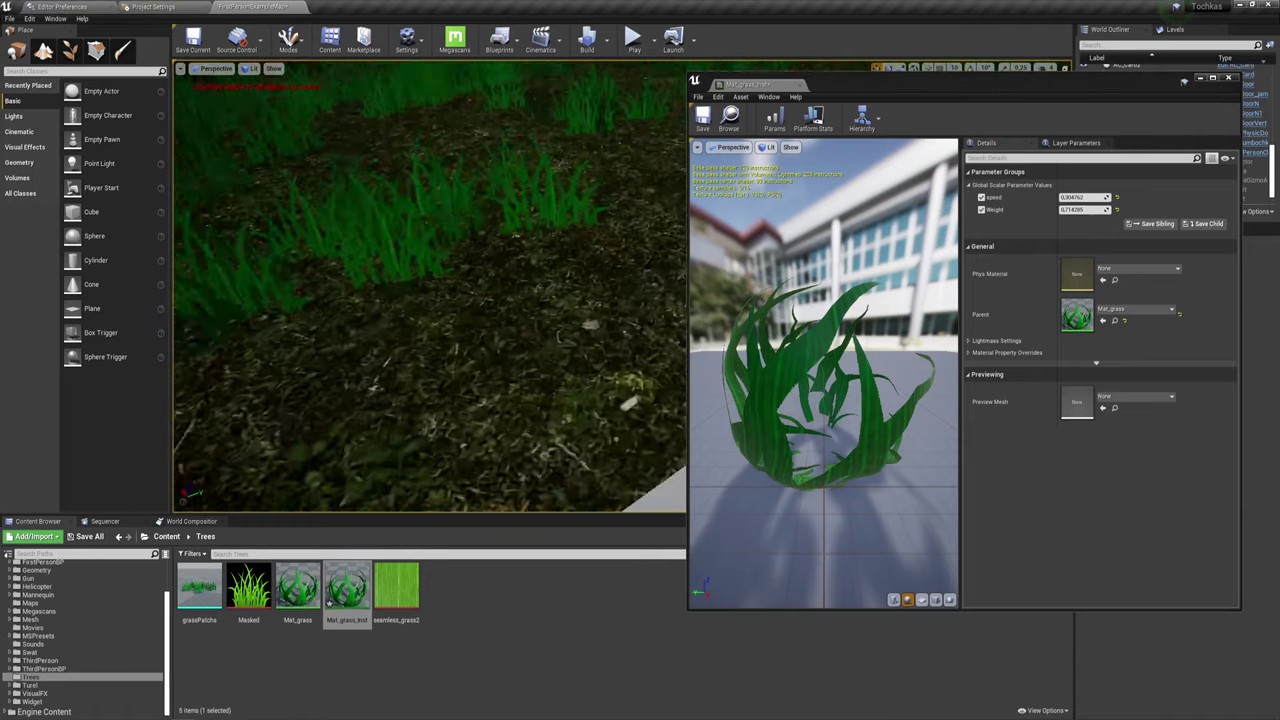
pyautogui.scroll(2, 430, 290)
pyautogui.scroll(2, 430, 290)
pyautogui.scroll(2, 430, 290)
pyautogui.scroll(2, 430, 290)
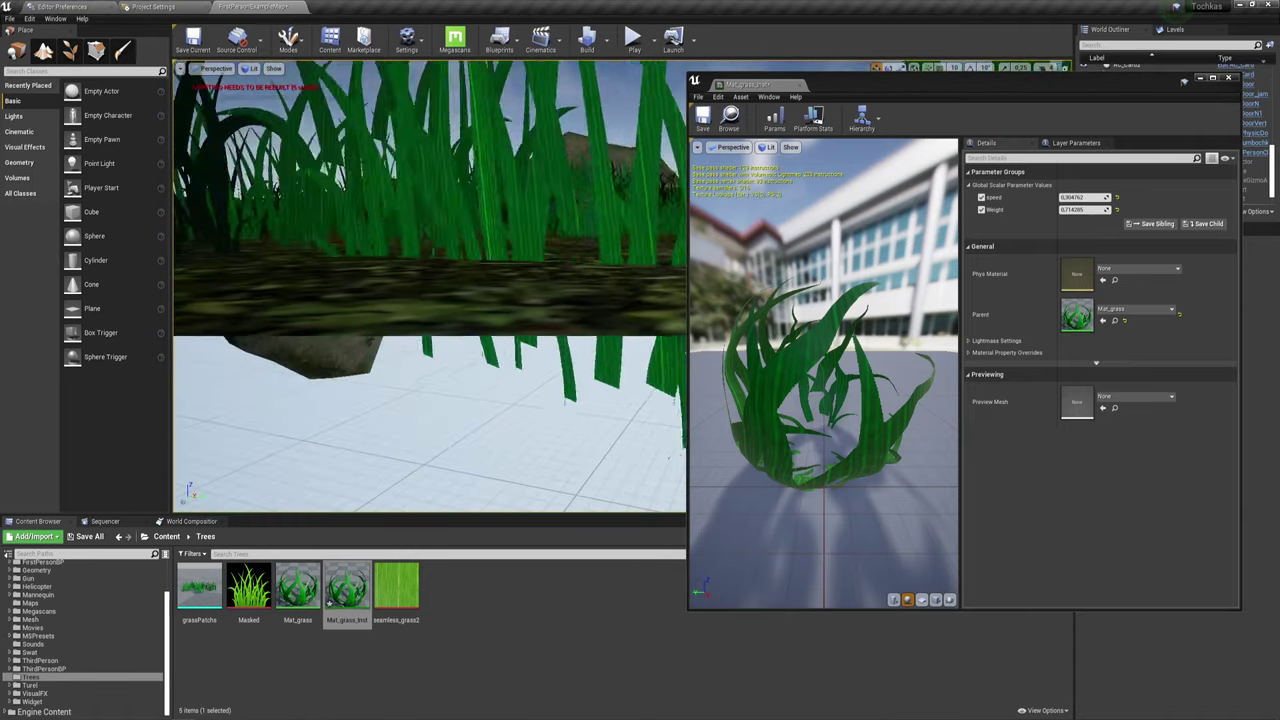
pyautogui.scroll(2, 430, 290)
pyautogui.scroll(2, 430, 290)
pyautogui.scroll(-2, 483, 335)
pyautogui.scroll(-2, 483, 335)
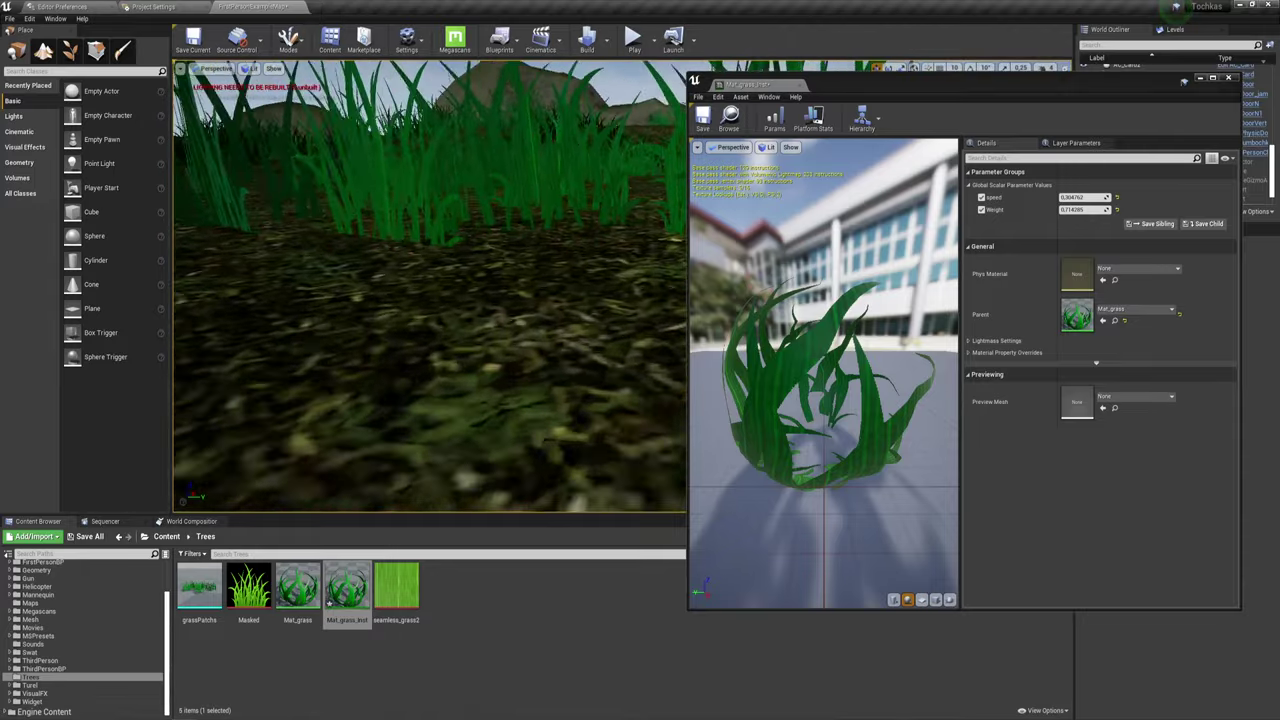
pyautogui.scroll(-2, 483, 335)
pyautogui.scroll(-2, 483, 335)
pyautogui.scroll(2, 483, 335)
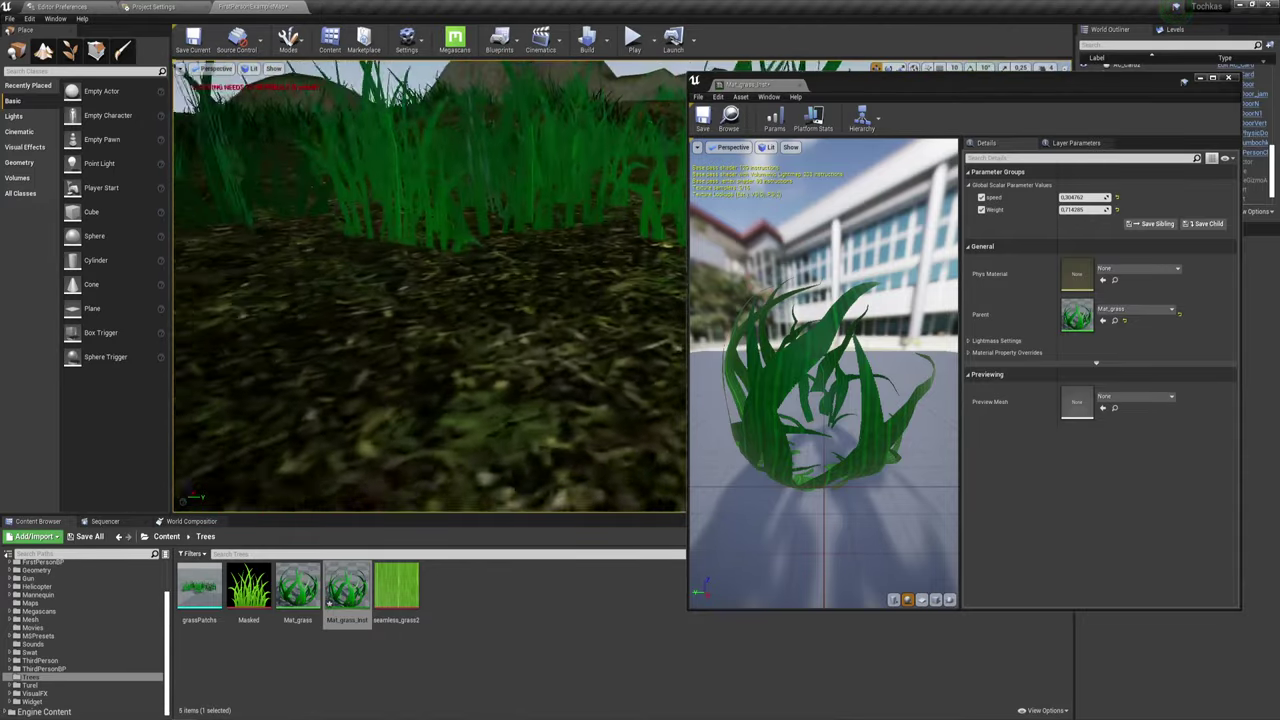
pyautogui.scroll(2, 483, 335)
pyautogui.scroll(2, 483, 335)
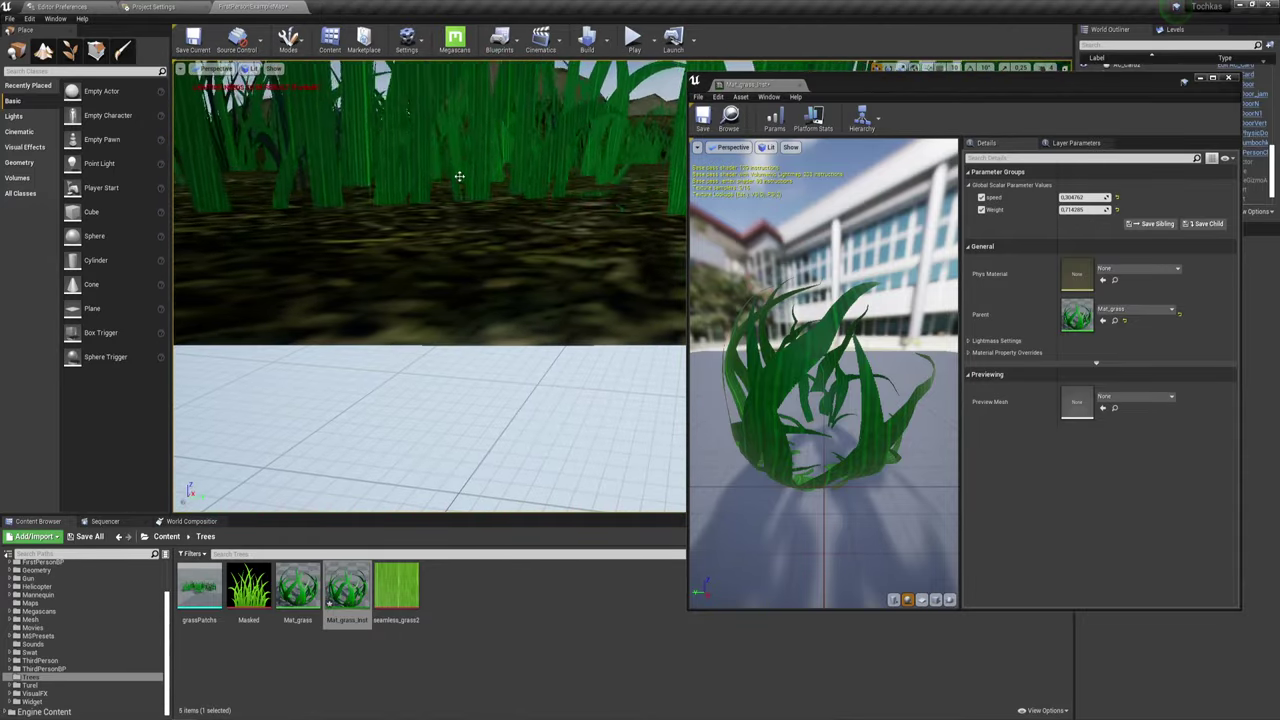
pyautogui.scroll(-4, 430, 290)
pyautogui.scroll(-2, 430, 290)
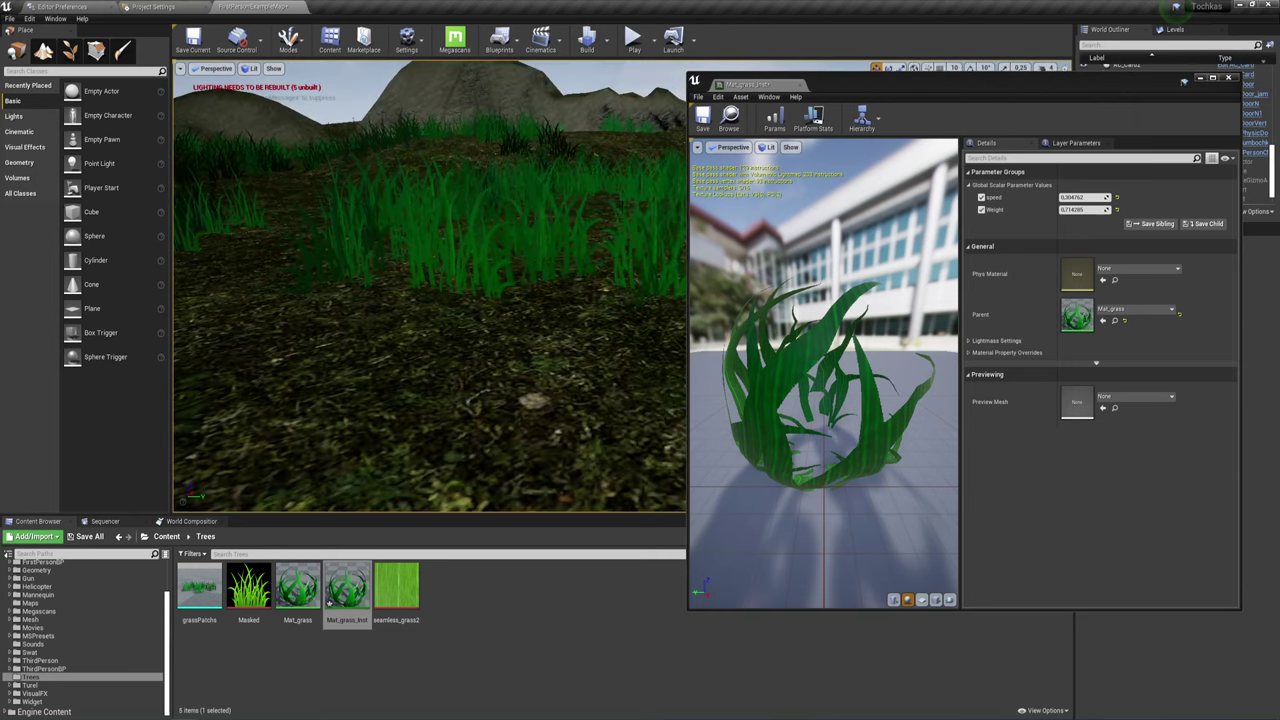
# Drag the Weight parameter down to around 0.3 and select its value for direct entry.
pyautogui.moveTo(1085, 210); pyautogui.dragTo(1045, 210)
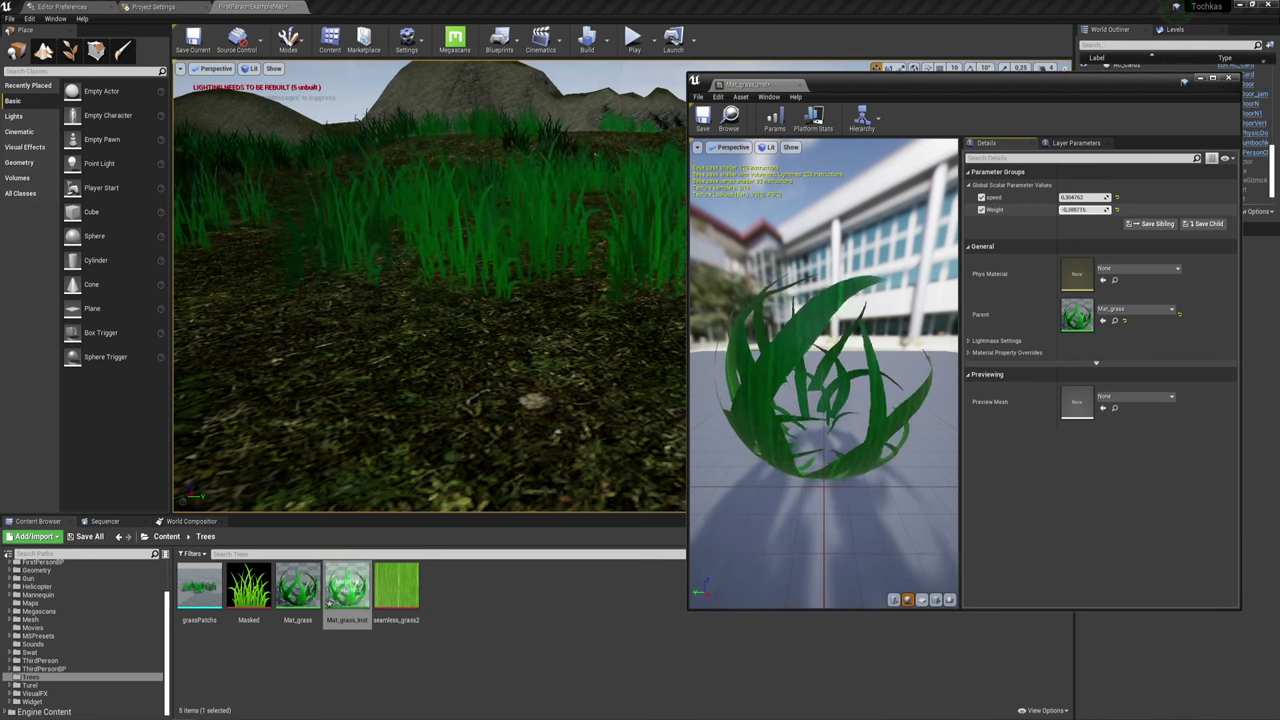
pyautogui.moveTo(1045, 210)
pyautogui.mouseDown()
pyautogui.moveTo(1000, 210)
pyautogui.moveTo(1064, 210)
pyautogui.mouseUp()
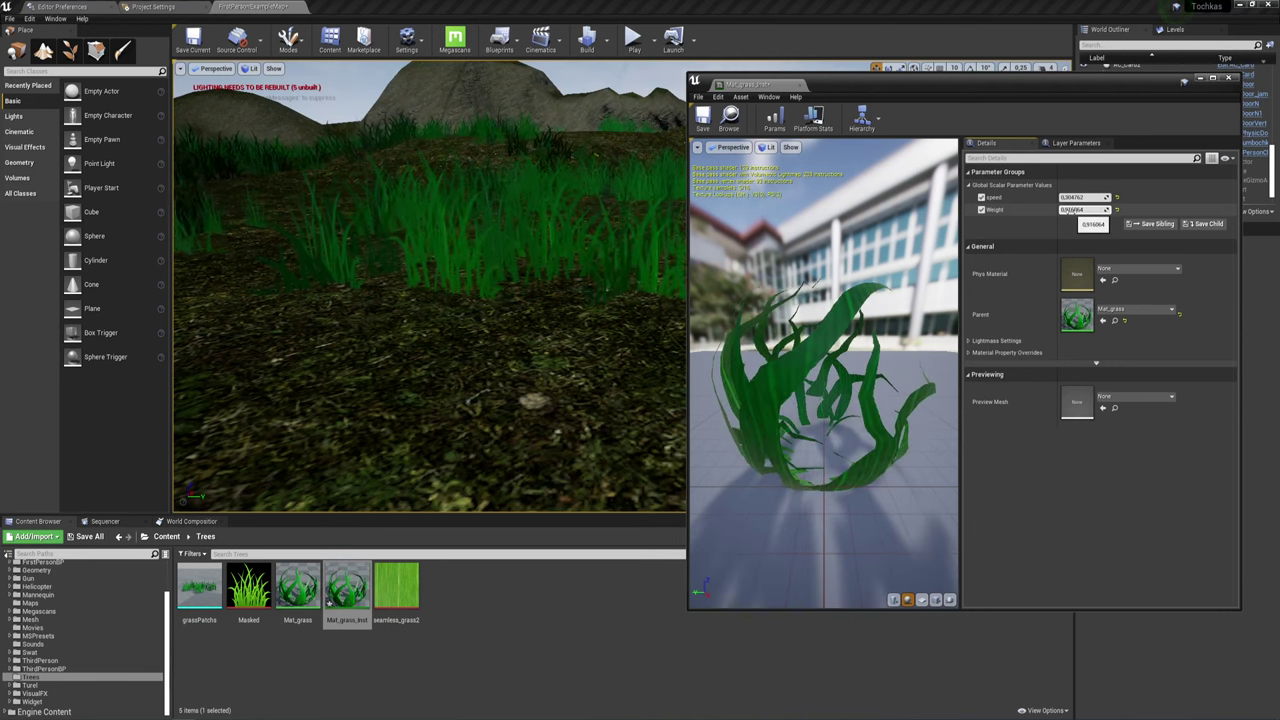
pyautogui.moveTo(1064, 210); pyautogui.dragTo(1060, 210)
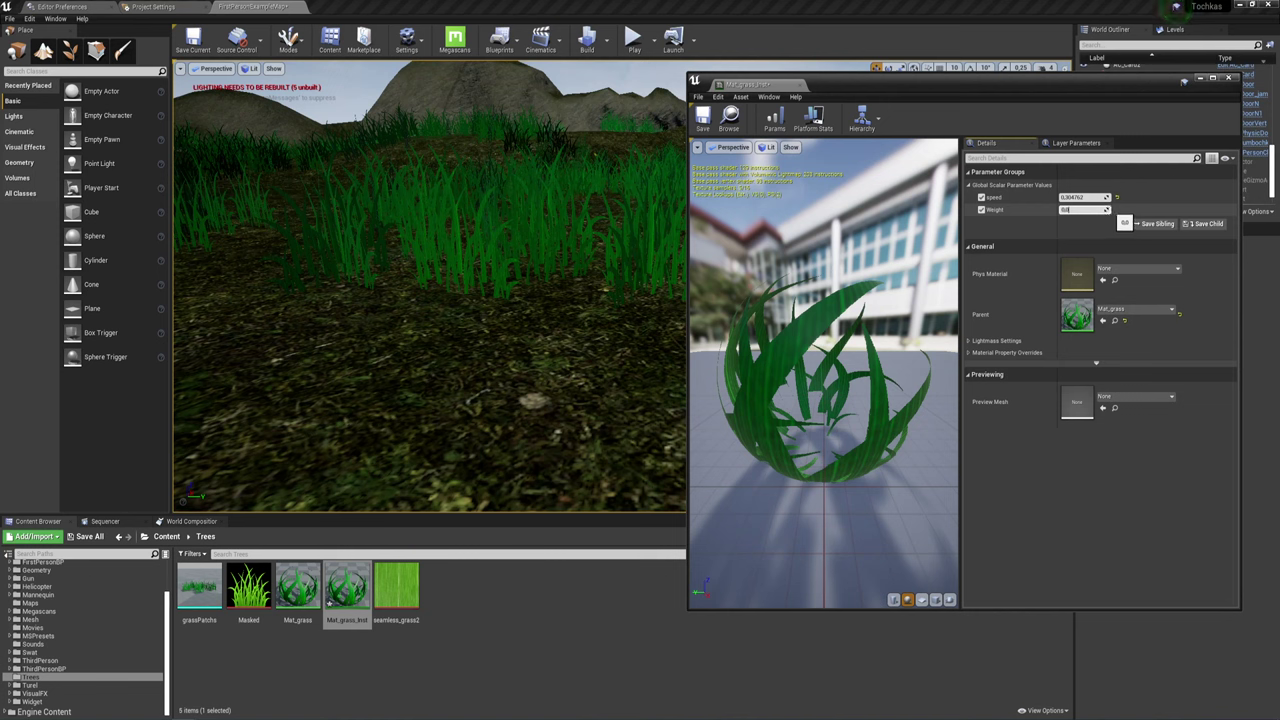
pyautogui.moveTo(1107, 210); pyautogui.dragTo(1112, 210)
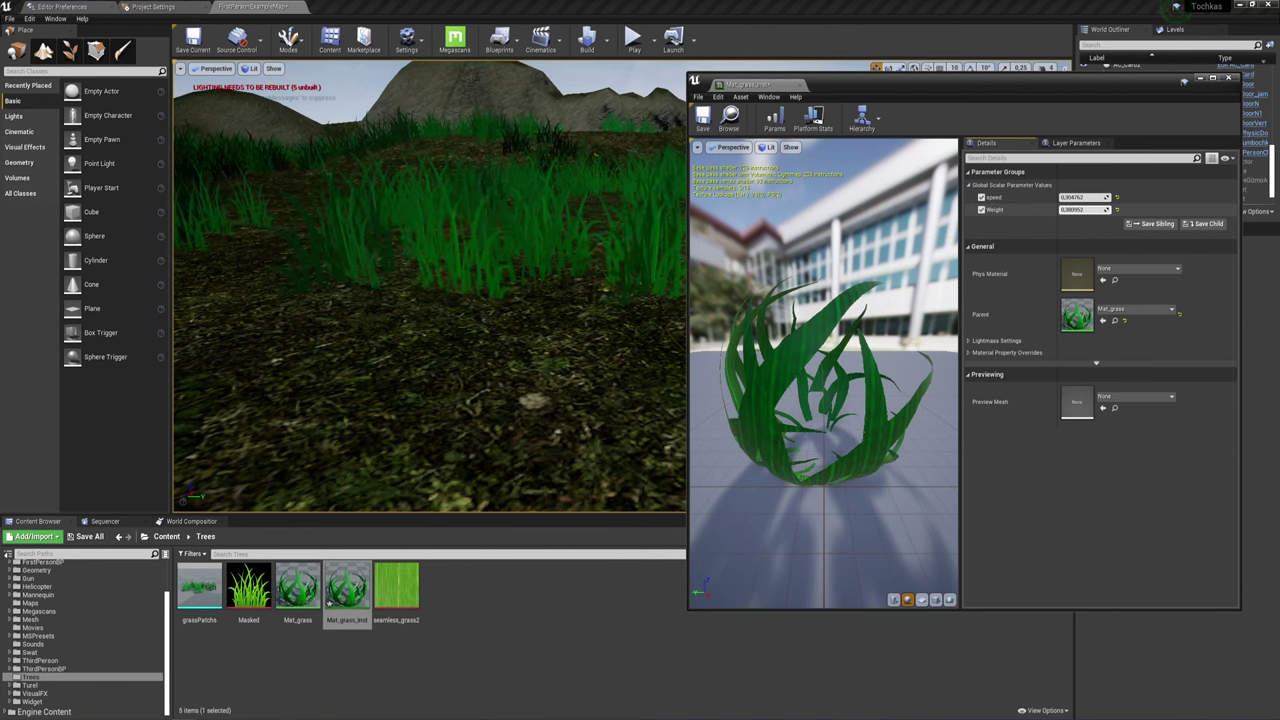
pyautogui.click(1087, 208)
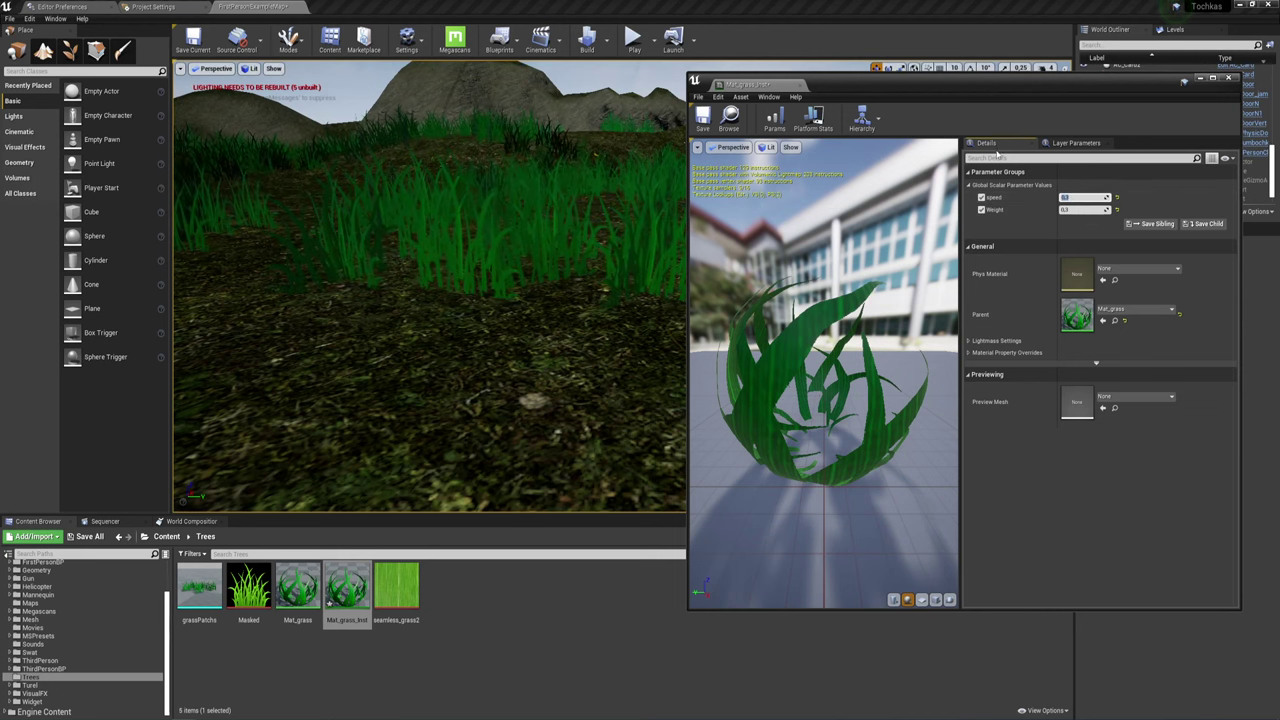
# Close the instance editor and walk forward across the grass field in Play mode.
pyautogui.click(800, 84)
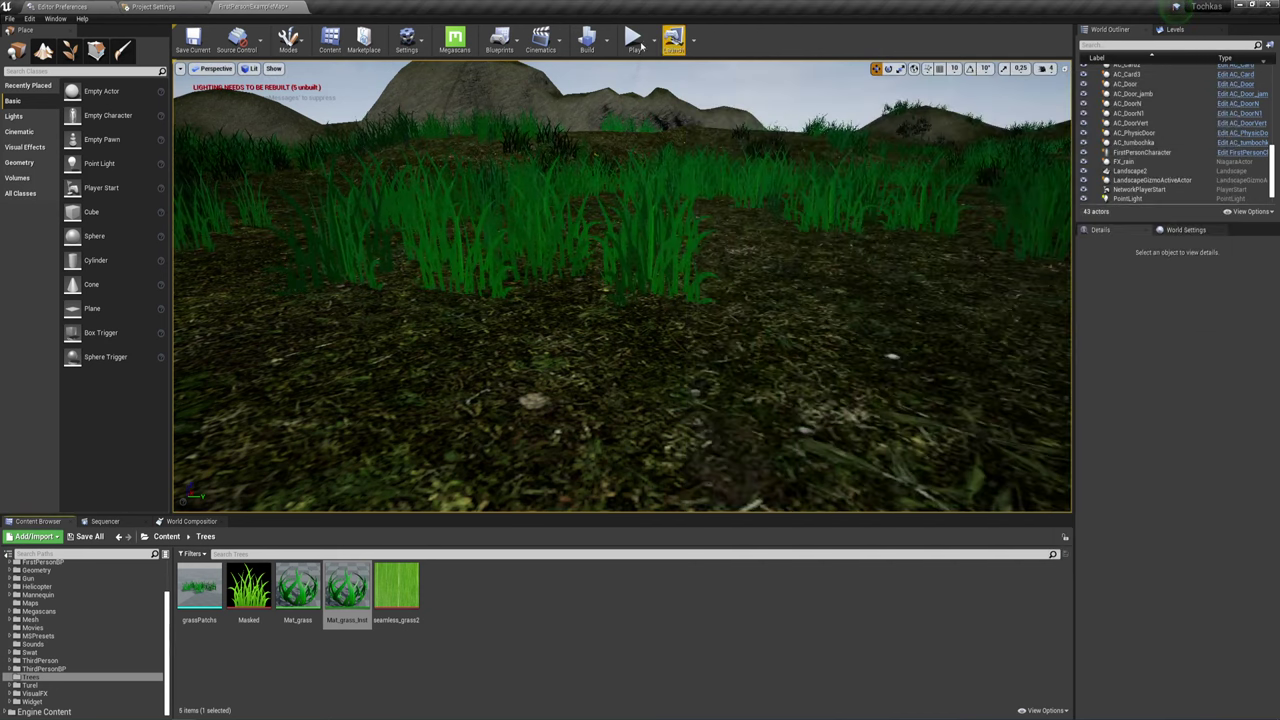
pyautogui.click(633, 38)
pyautogui.press('w')
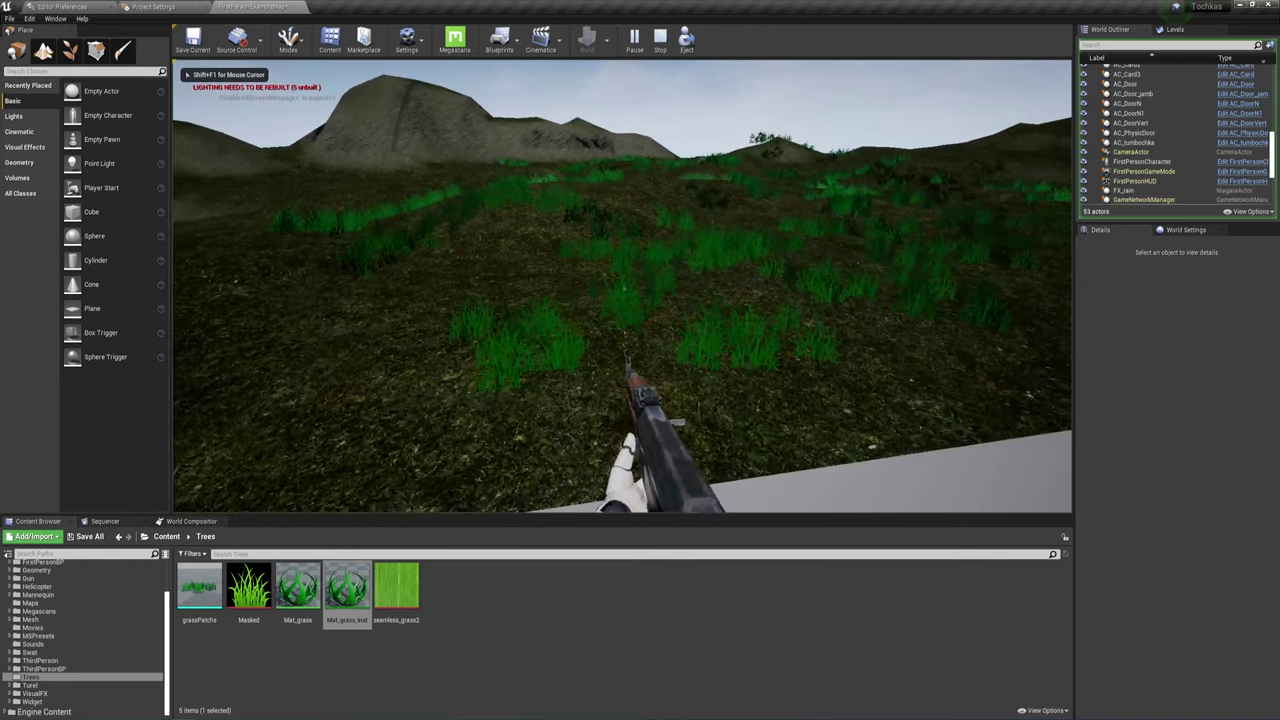
pyautogui.press('w')
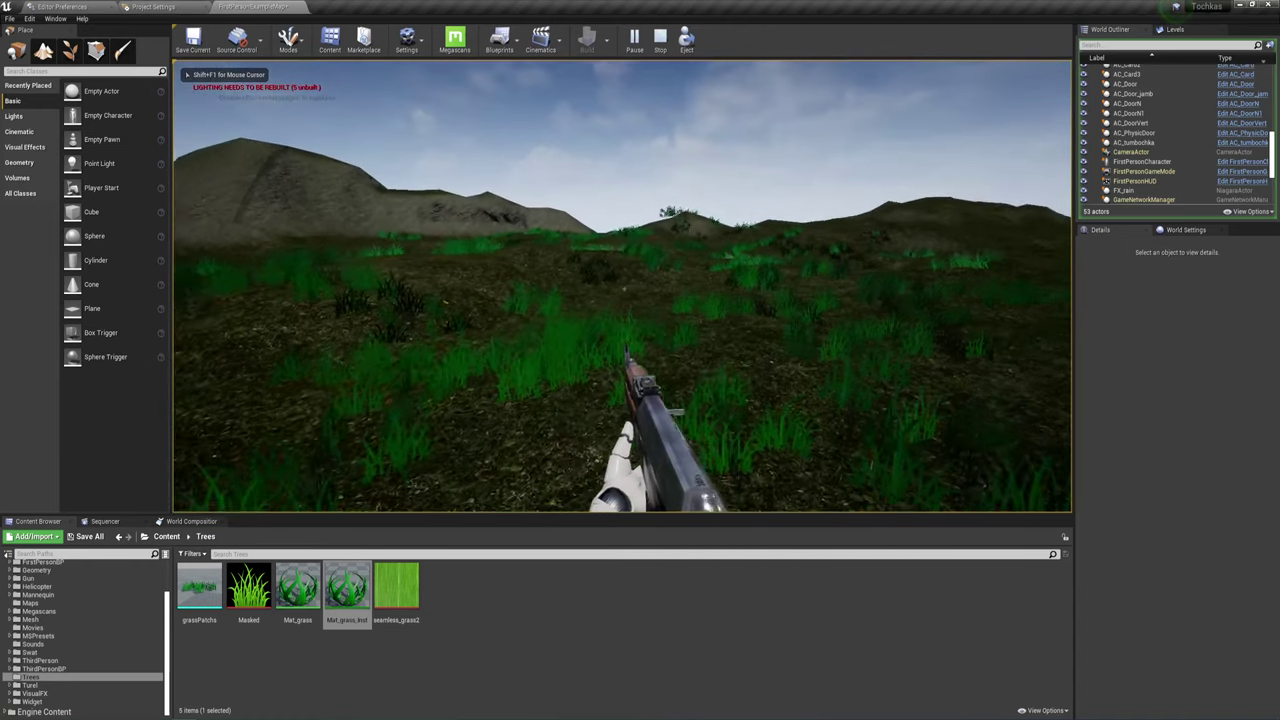
pyautogui.press('w')
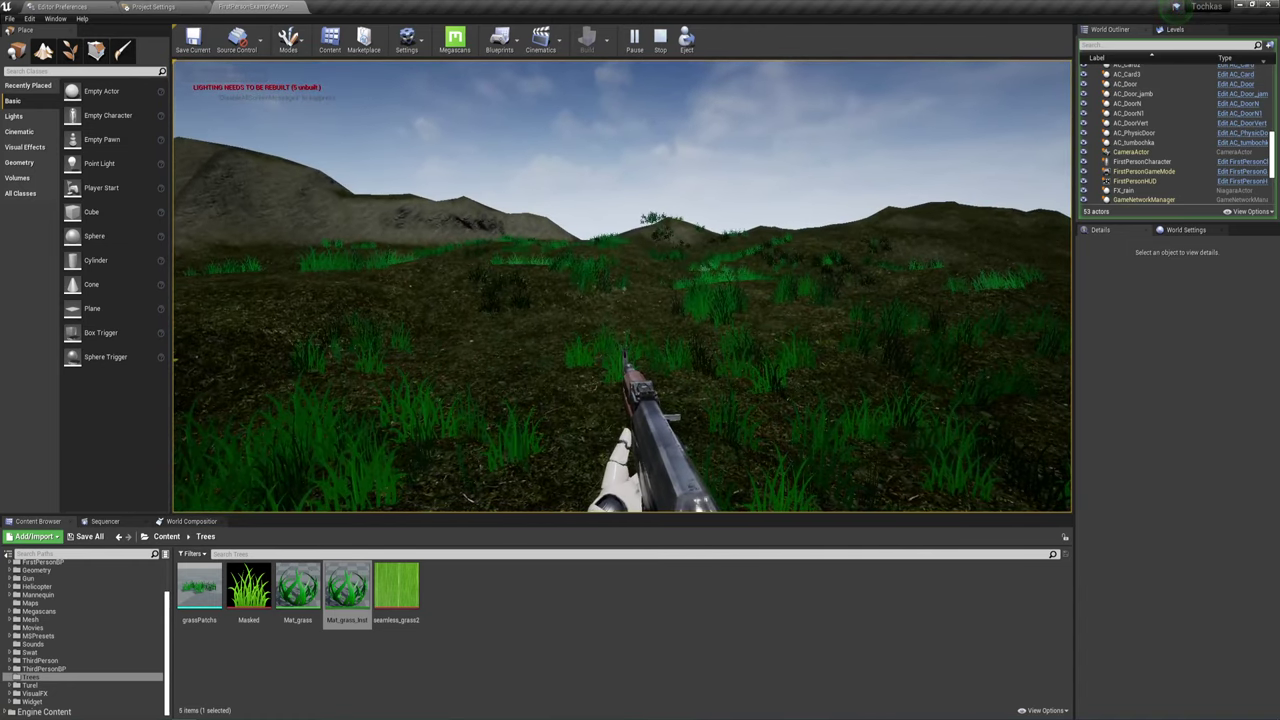
pyautogui.press('w')
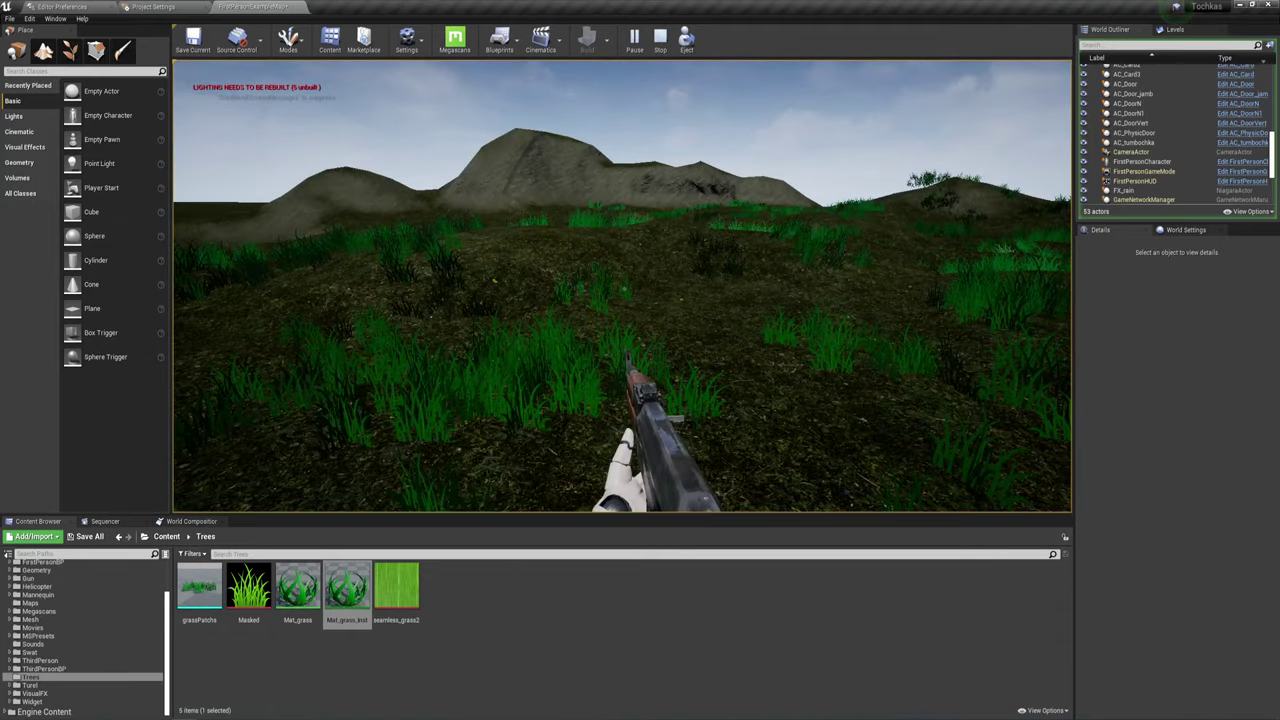